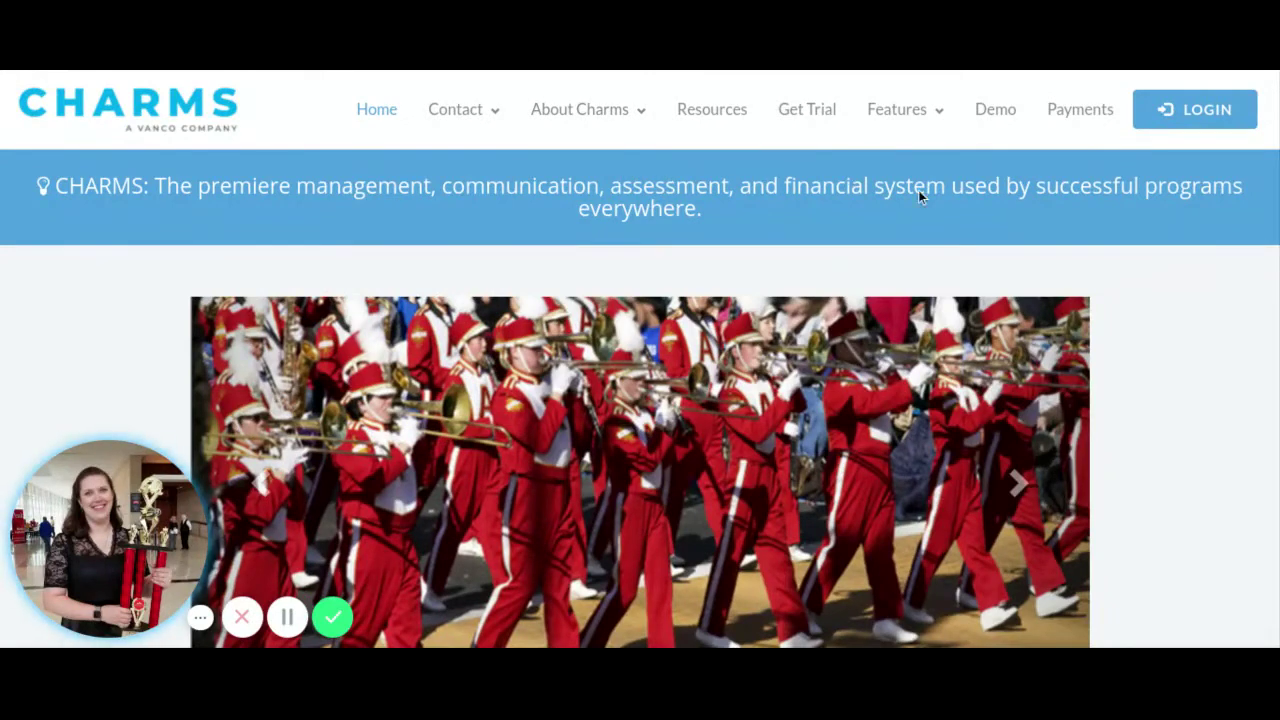
Step: Show the LOGIN dropdown with the Teachers/Helpers and Parents/Students/Members choices
{"action": "mouse_move", "coordinate": [1166, 128]}
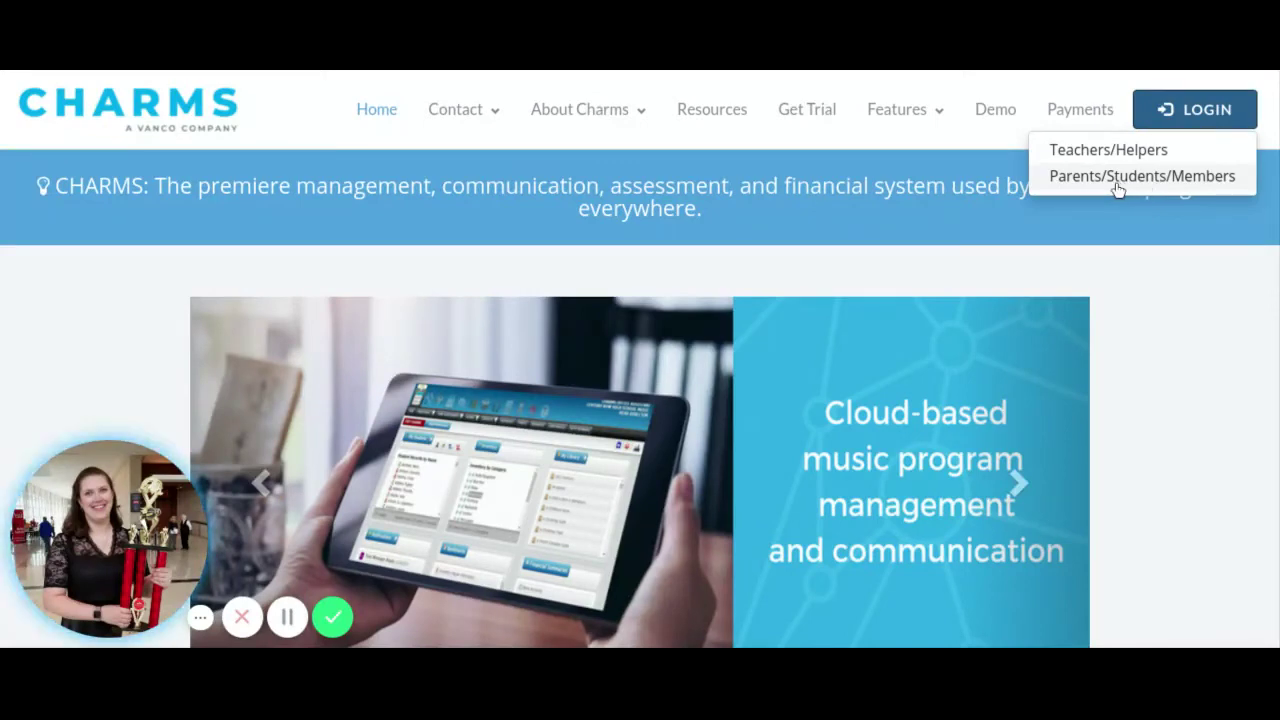
Step: Log in as Parents/Students/Members with the Hudson MS Band school code and the student area password
{"action": "left_click", "coordinate": [1118, 186]}
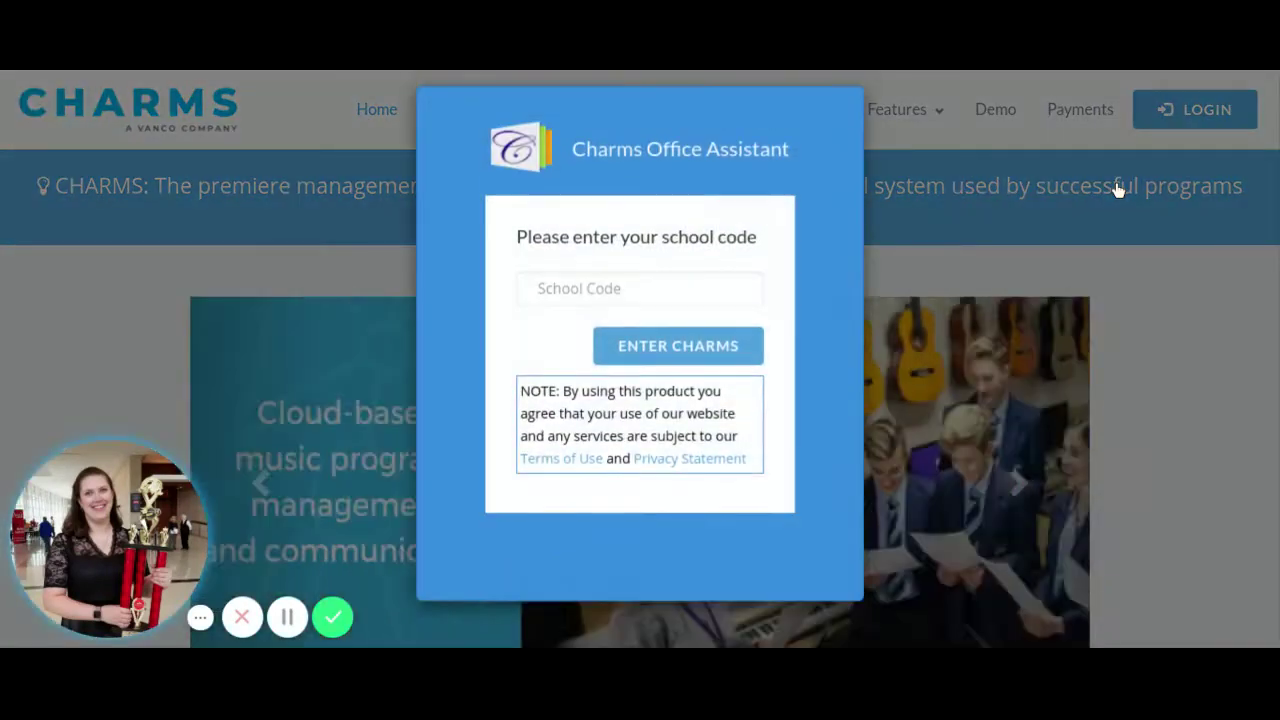
{"action": "left_click", "coordinate": [572, 297]}
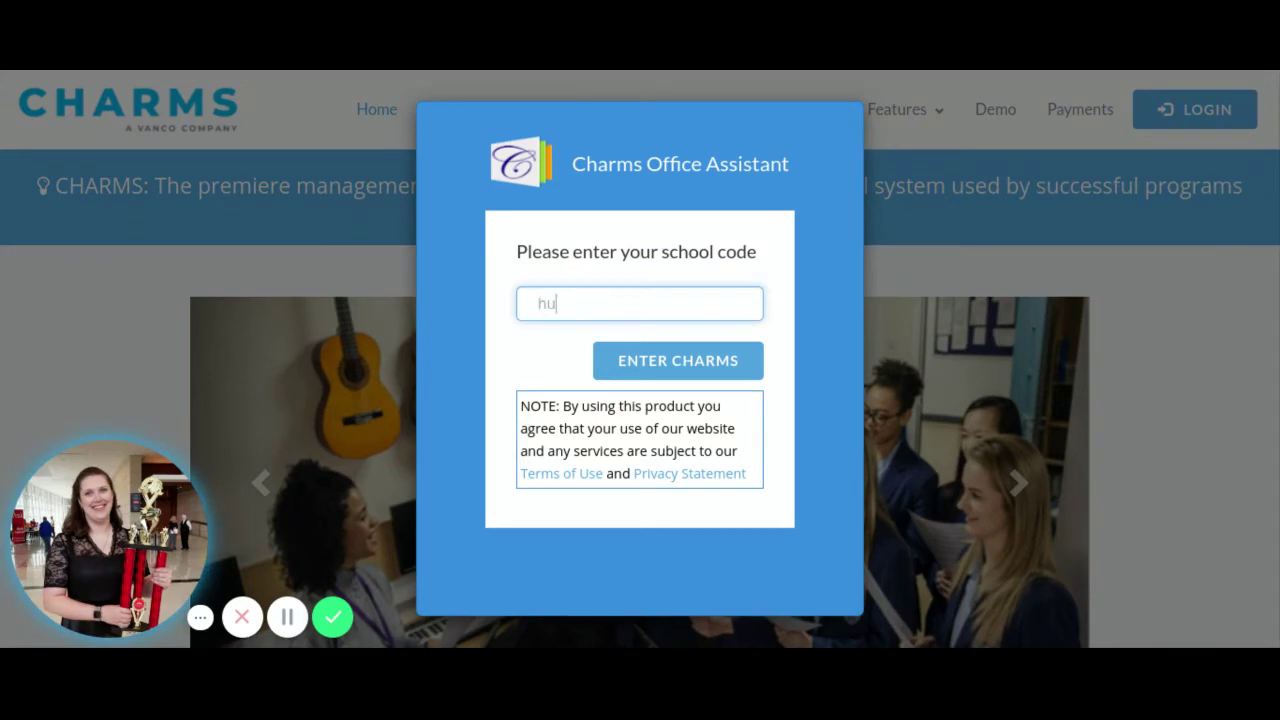
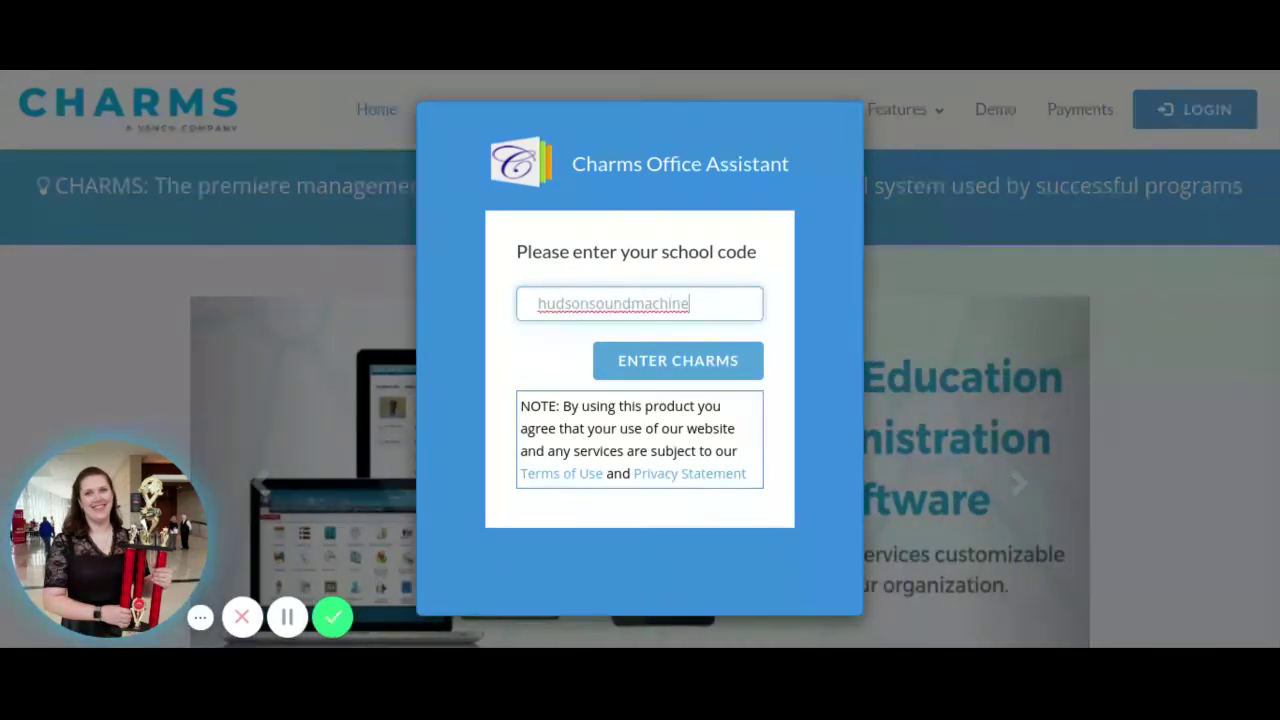
{"action": "key", "text": "Return"}
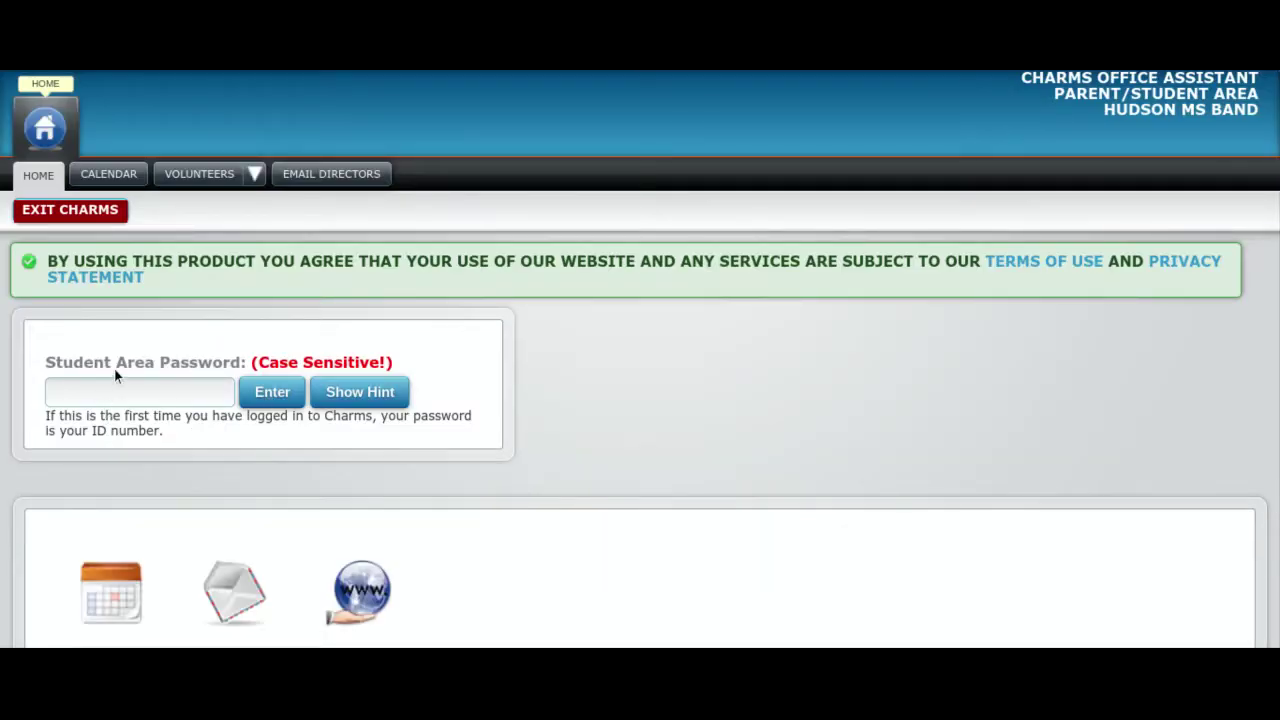
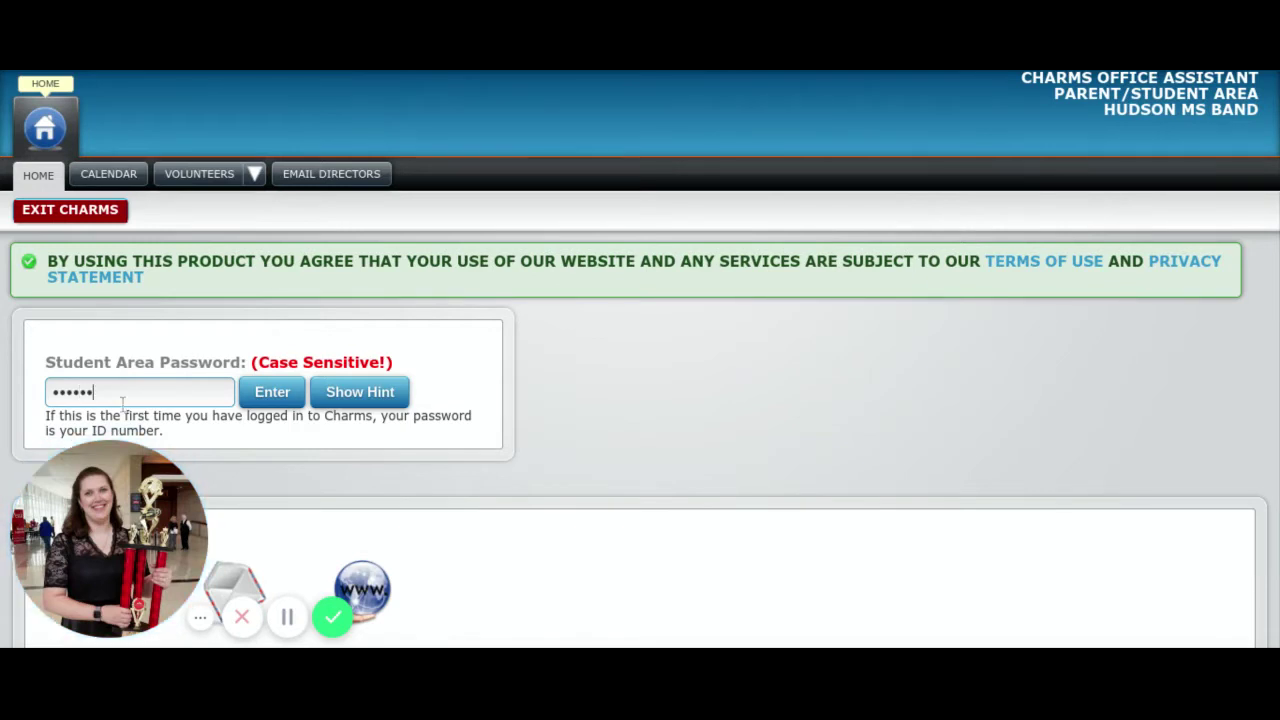
{"action": "left_click", "coordinate": [262, 397]}
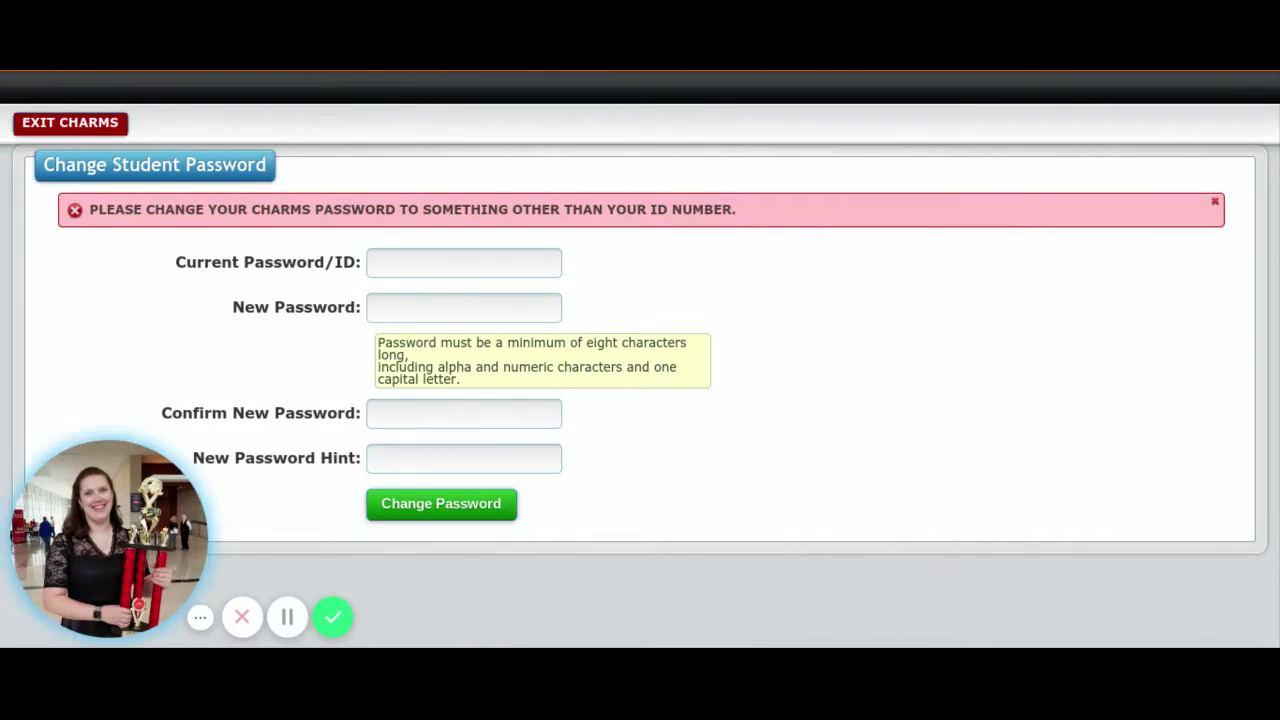
Step: Fill in the current, new and confirmed passwords plus a hint, and submit the change
{"action": "left_click", "coordinate": [433, 259]}
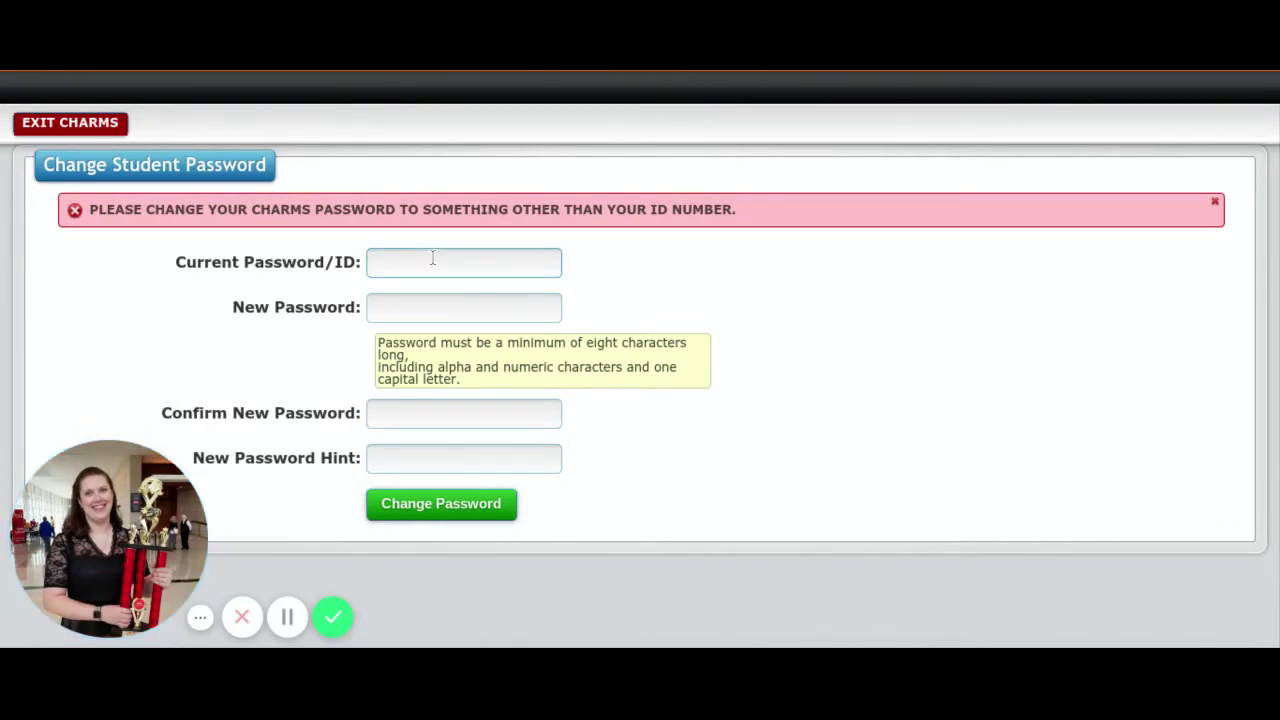
{"action": "type", "text": "••••••"}
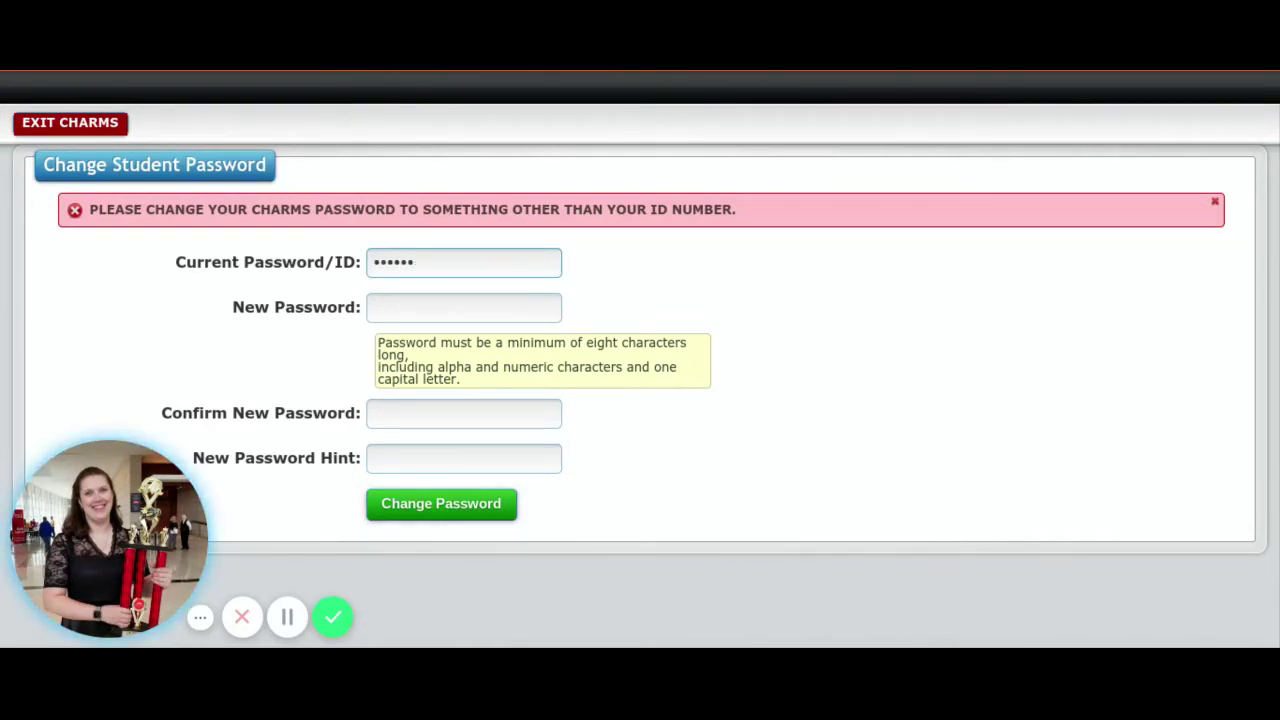
{"action": "key", "text": "Tab"}
{"action": "type", "text": "•••"}
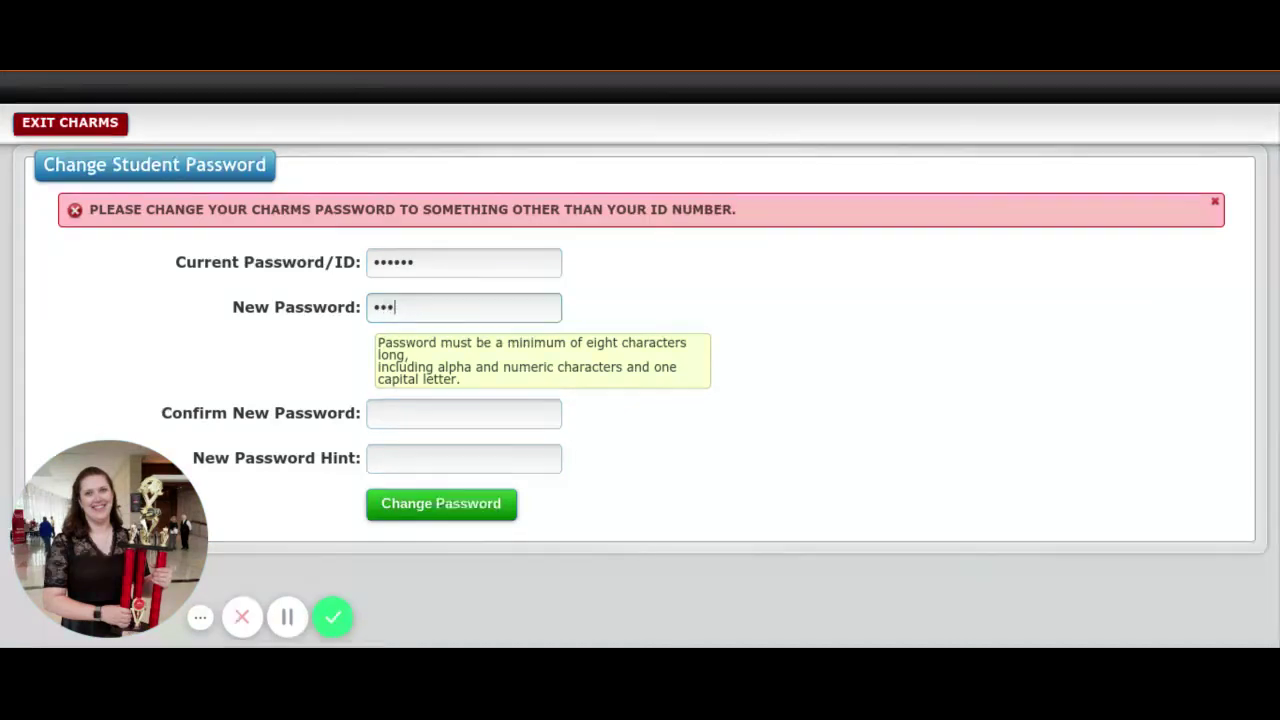
{"action": "type", "text": "••••"}
{"action": "left_click", "coordinate": [463, 413]}
{"action": "type", "text": "•••••••"}
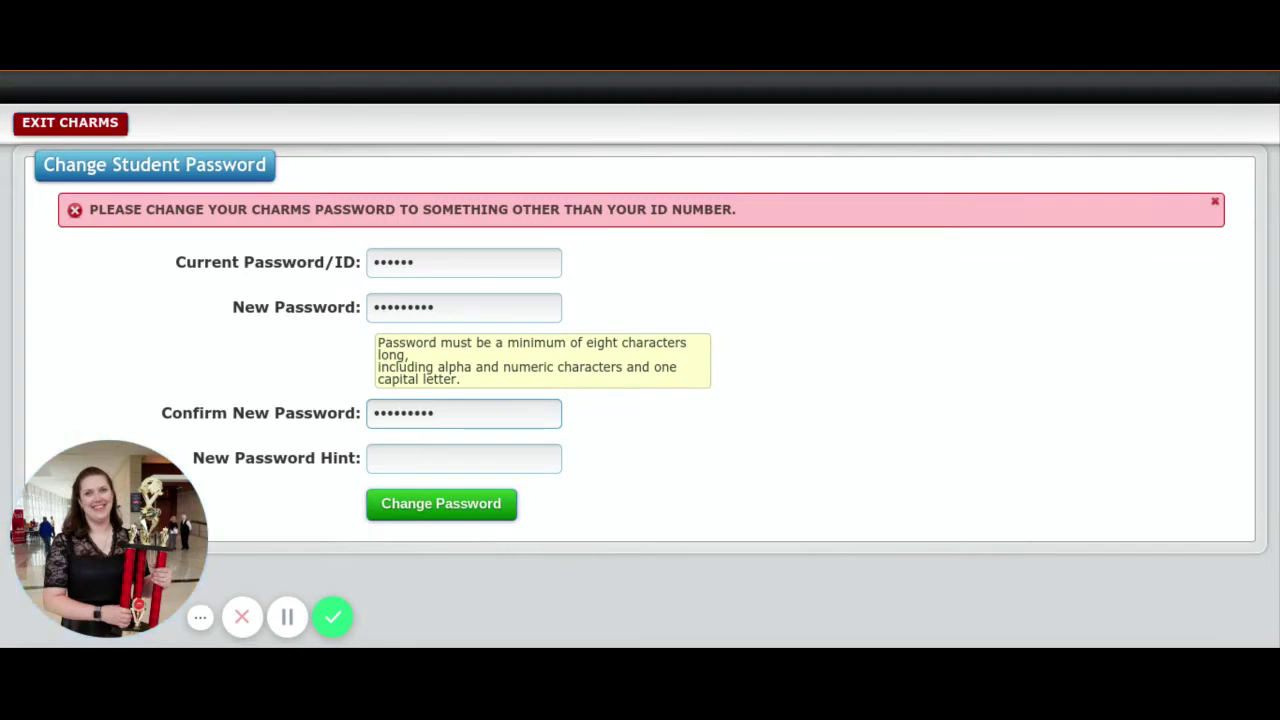
{"action": "left_click", "coordinate": [406, 460]}
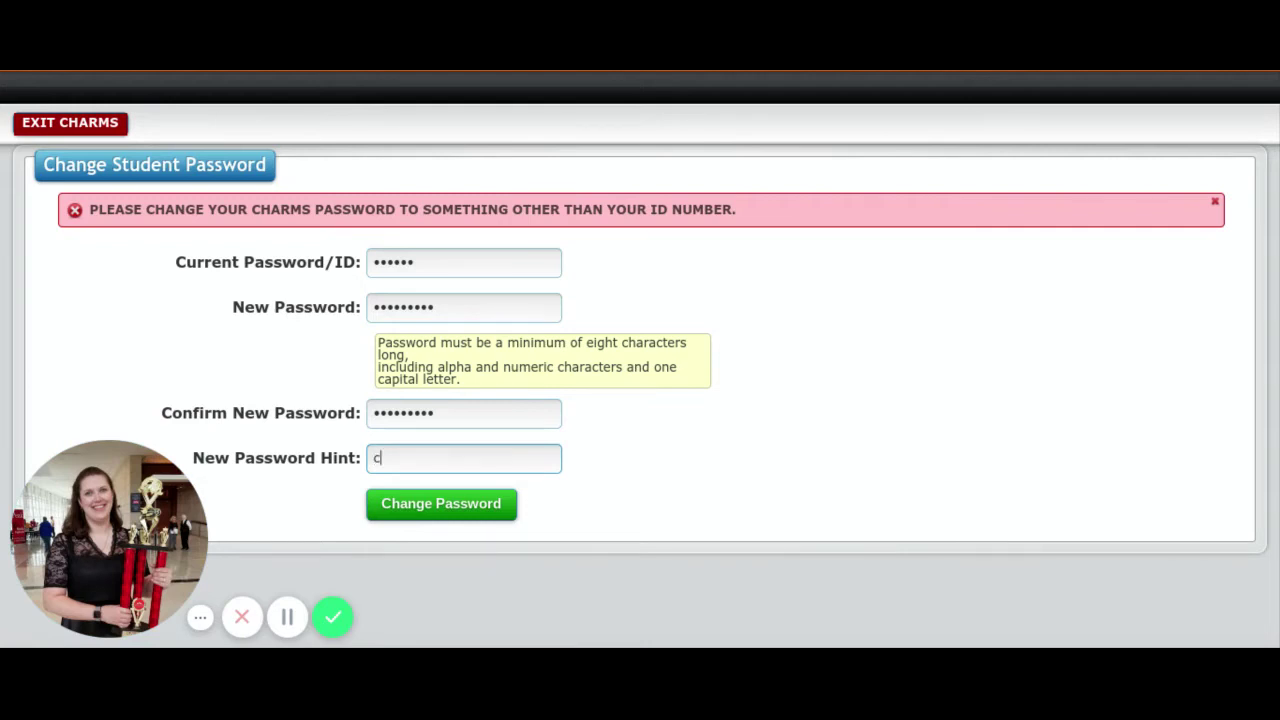
{"action": "key", "text": "BackSpace"}
{"action": "type", "text": "student"}
{"action": "left_click", "coordinate": [437, 512]}
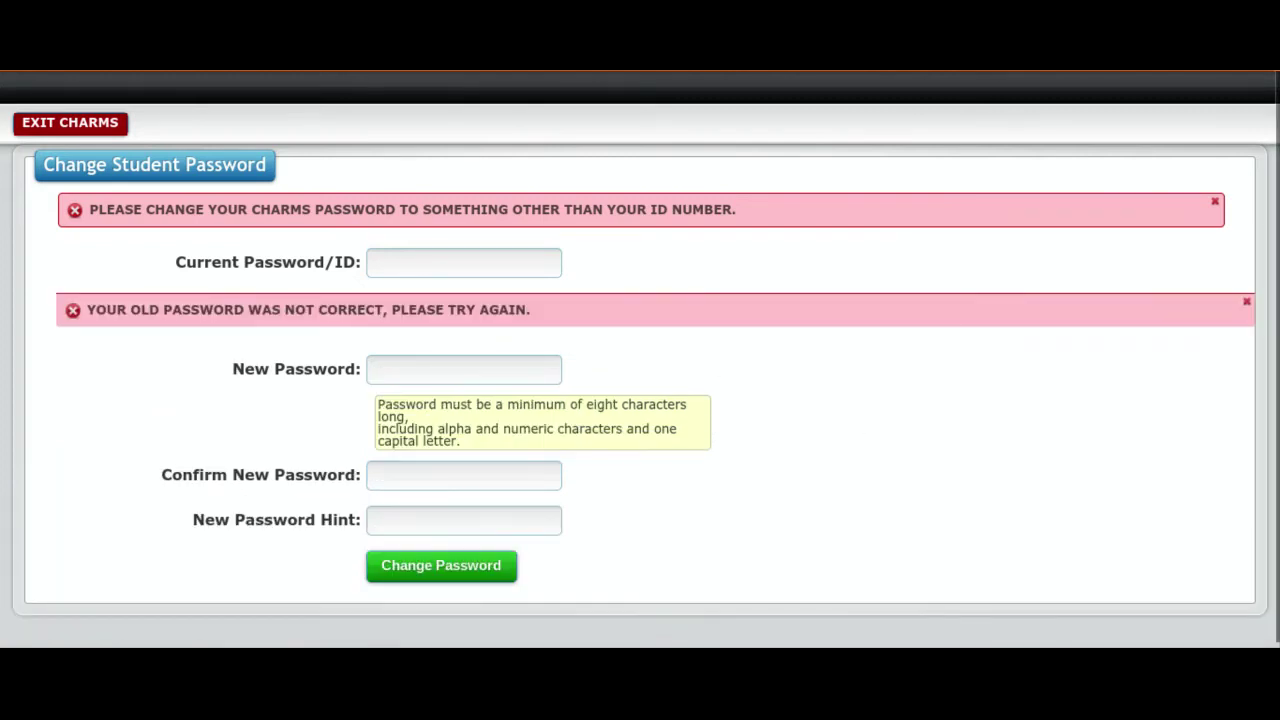
Step: After the rejection, re-enter all password fields with hint 'student' and resubmit
{"action": "left_click", "coordinate": [451, 262]}
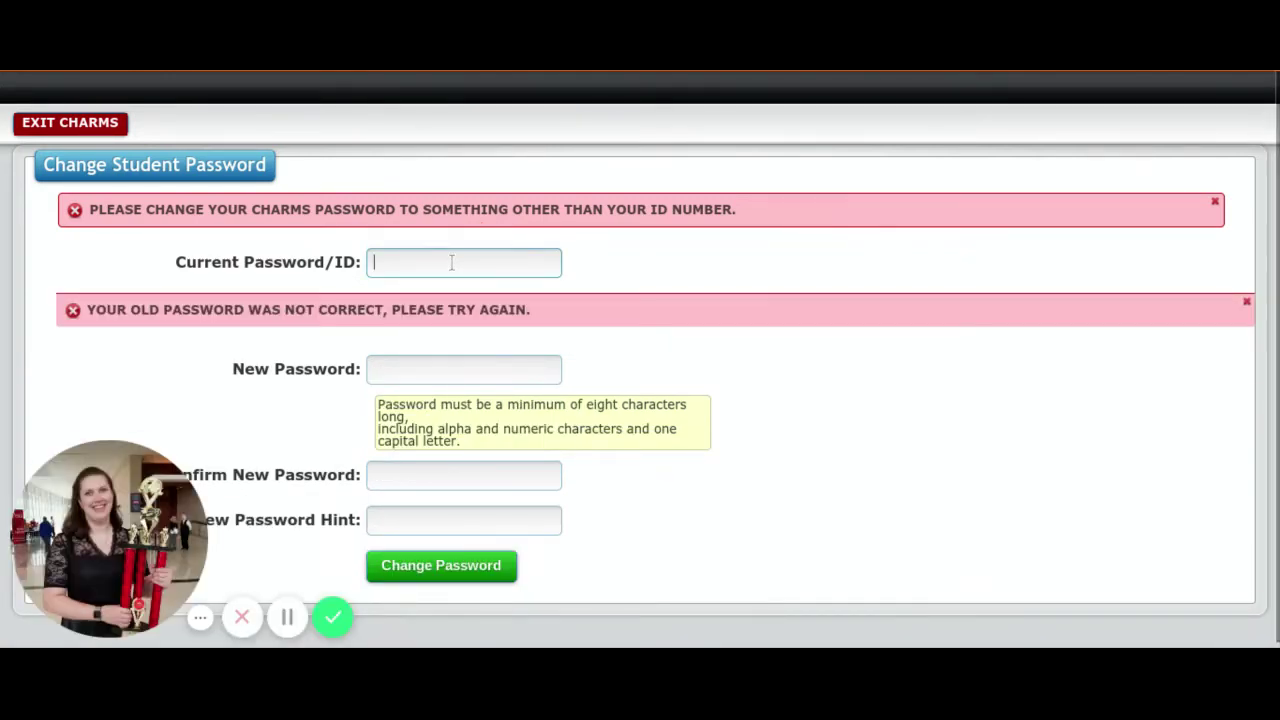
{"action": "type", "text": "••"}
{"action": "left_click", "coordinate": [463, 369]}
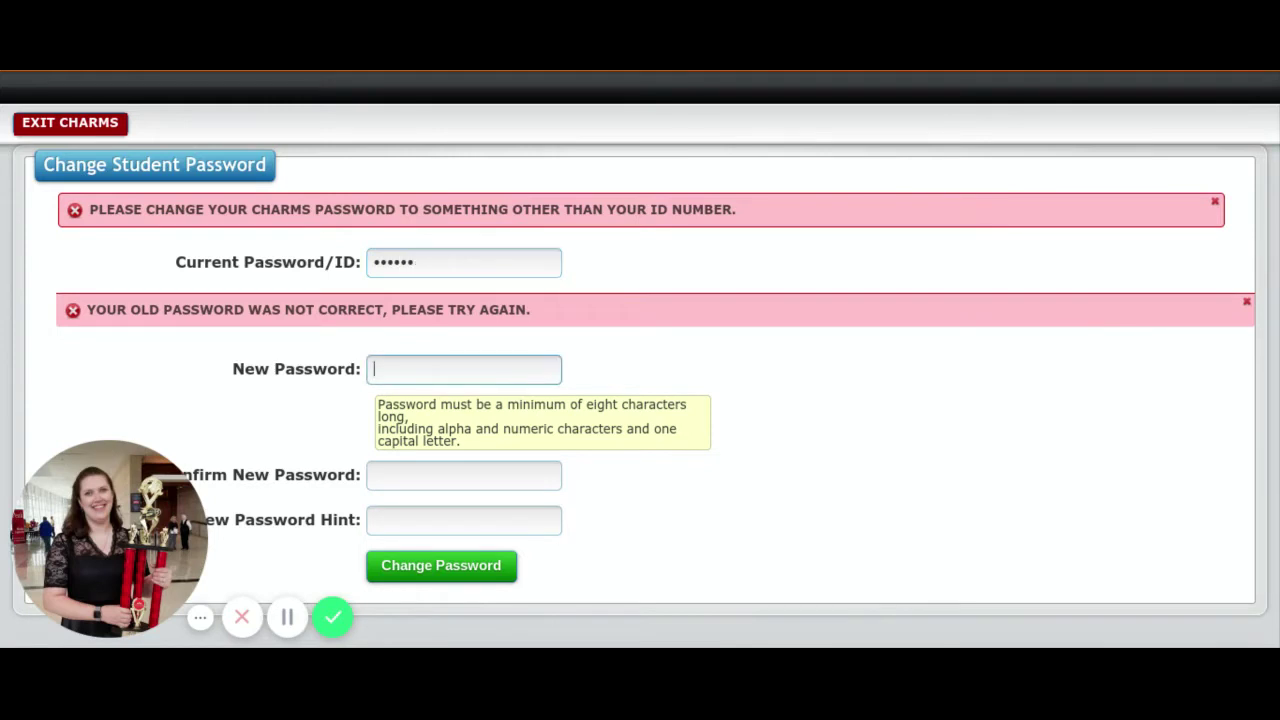
{"action": "type", "text": "•••••••••"}
{"action": "key", "text": "Tab"}
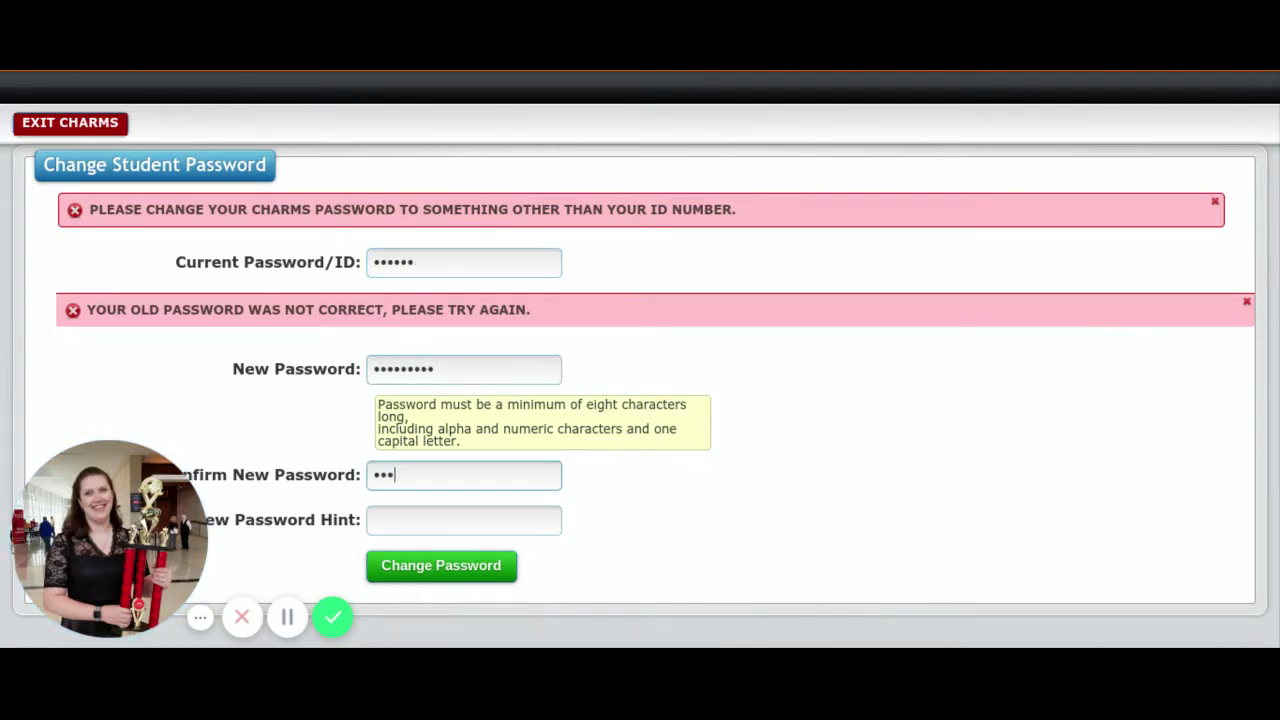
{"action": "left_click", "coordinate": [463, 520]}
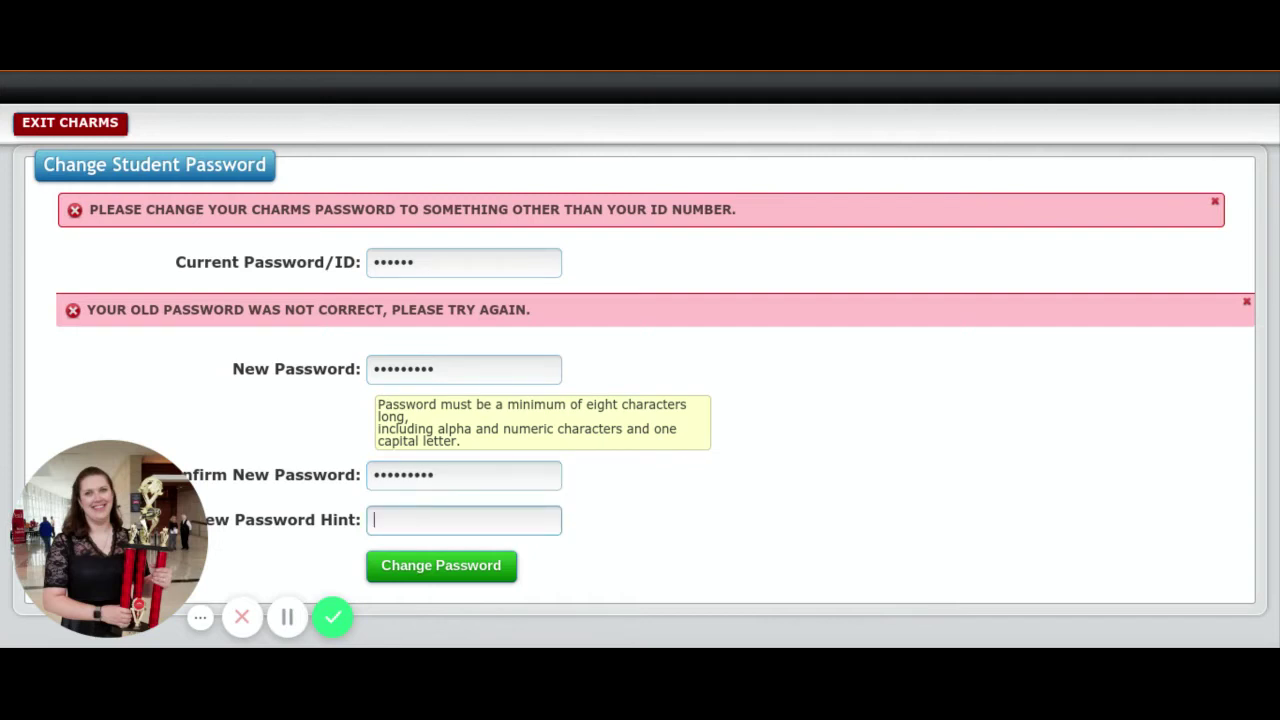
{"action": "type", "text": "student"}
{"action": "left_click", "coordinate": [443, 568]}
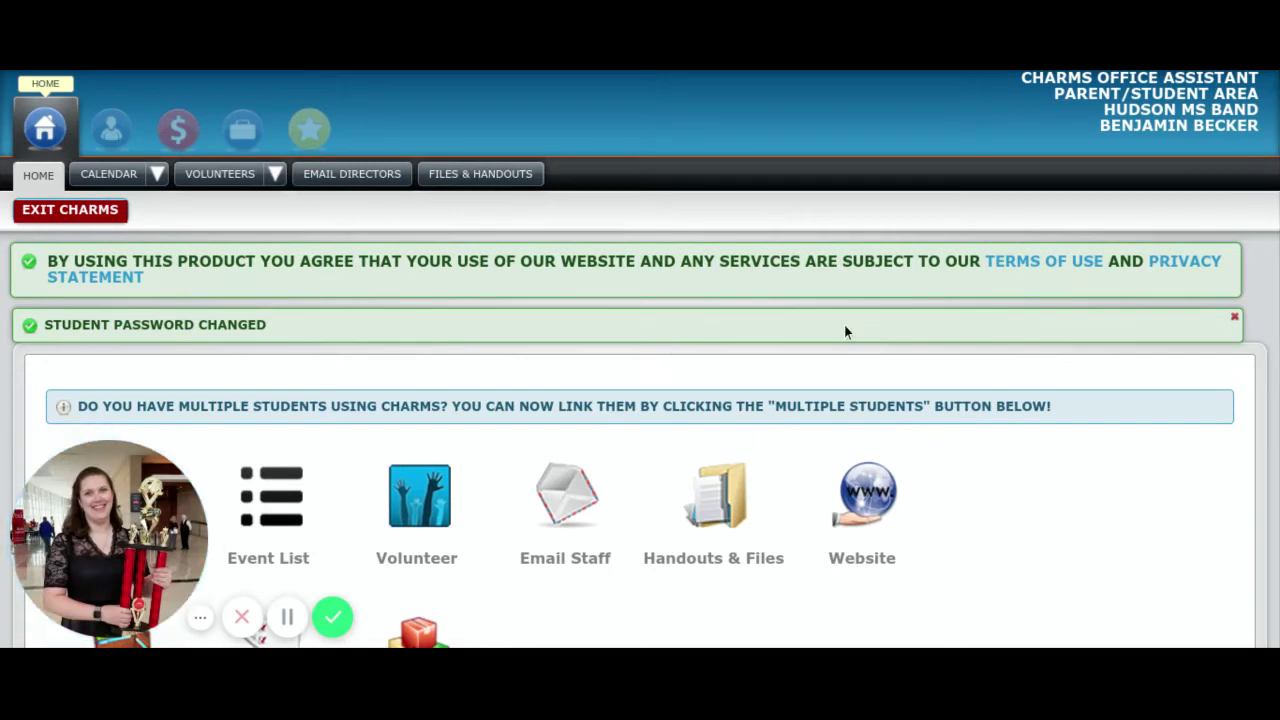
Step: Scroll down to the home page tiles and open Update Info for the student
{"action": "left_click_drag", "start_coordinate": [89, 458], "coordinate": [1125, 531]}
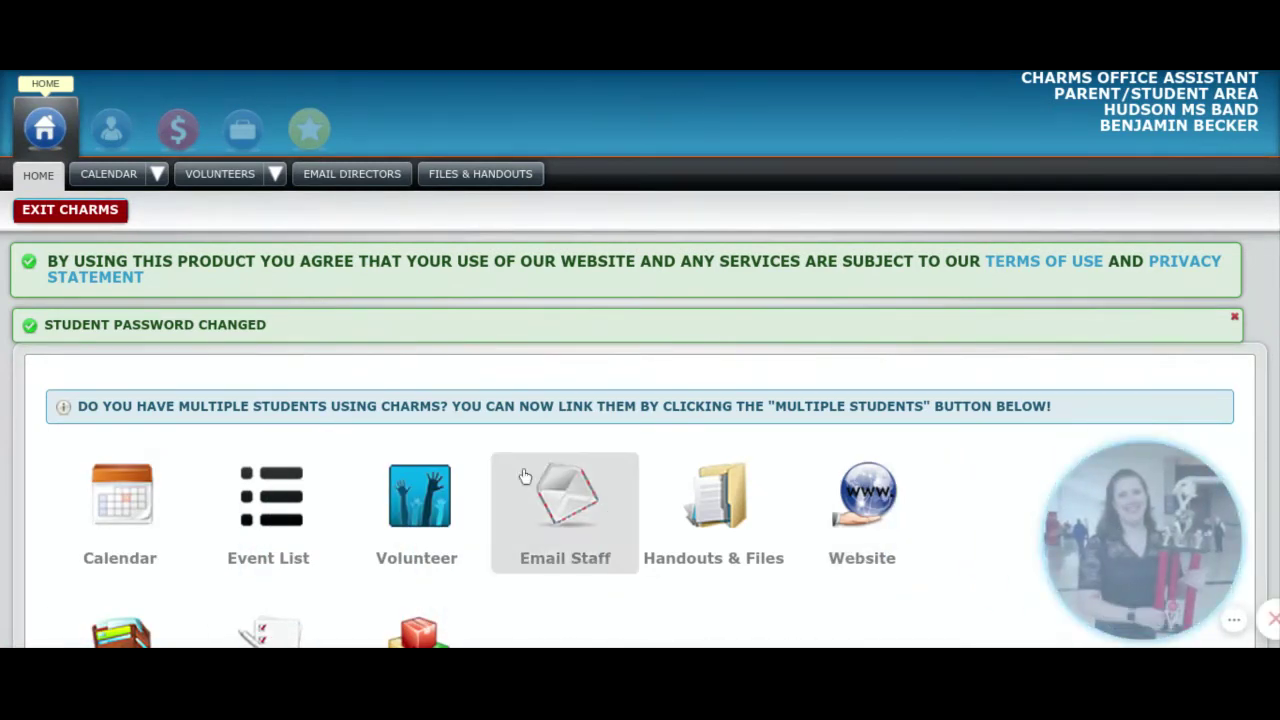
{"action": "scroll", "coordinate": [487, 489], "scroll_direction": "down", "scroll_amount": 4}
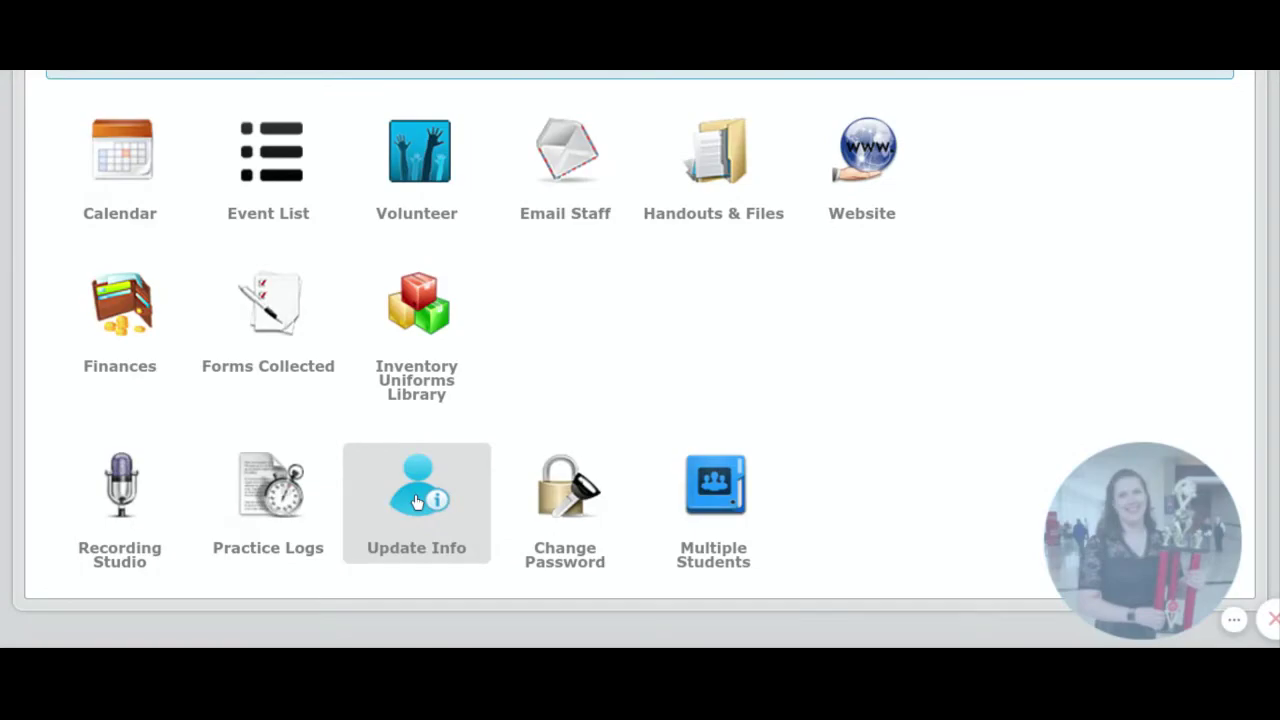
{"action": "left_click", "coordinate": [418, 502]}
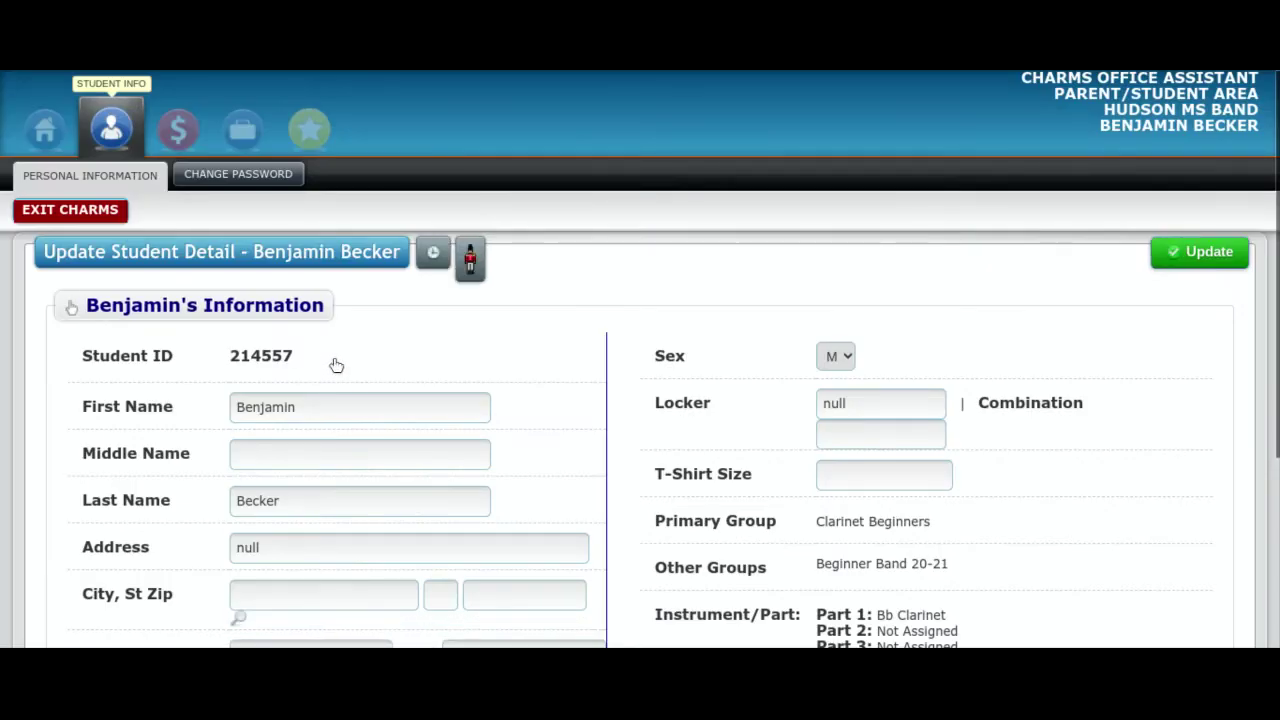
Step: Open a blank Add New Adult form, then save the student detail with Update
{"action": "scroll", "coordinate": [336, 366], "scroll_direction": "down", "scroll_amount": 2}
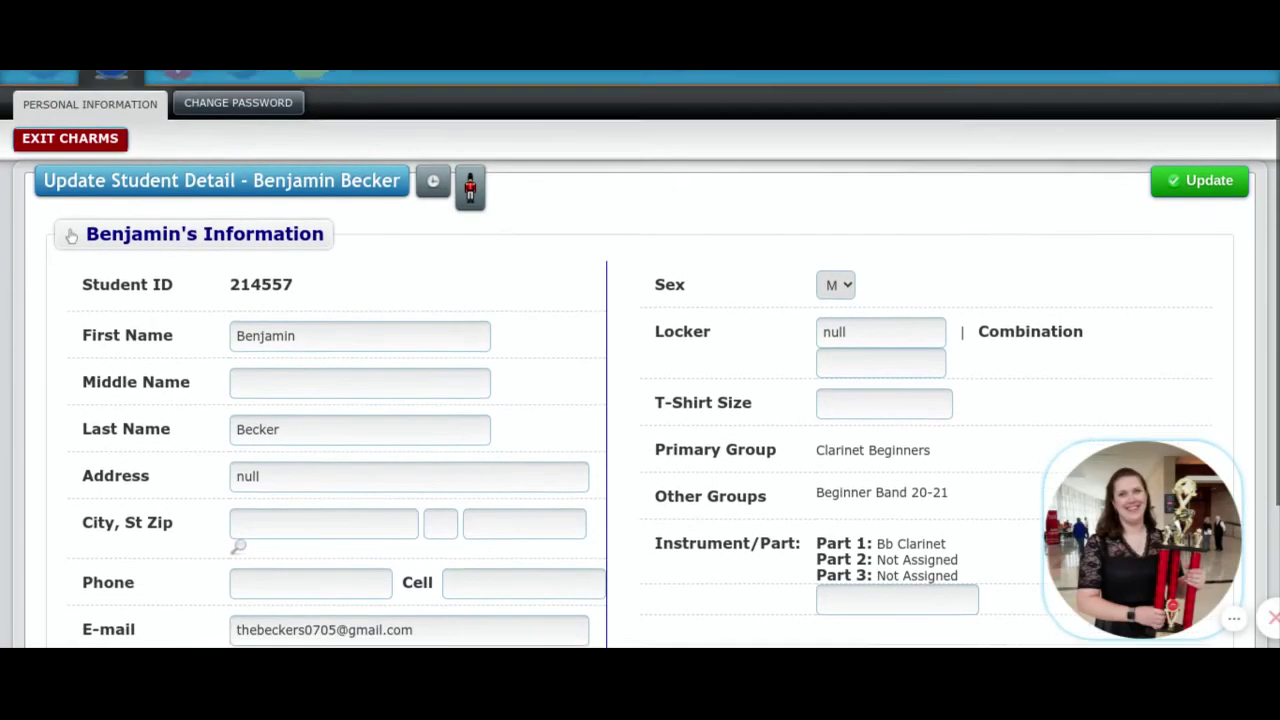
{"action": "scroll", "coordinate": [319, 316], "scroll_direction": "down", "scroll_amount": 2}
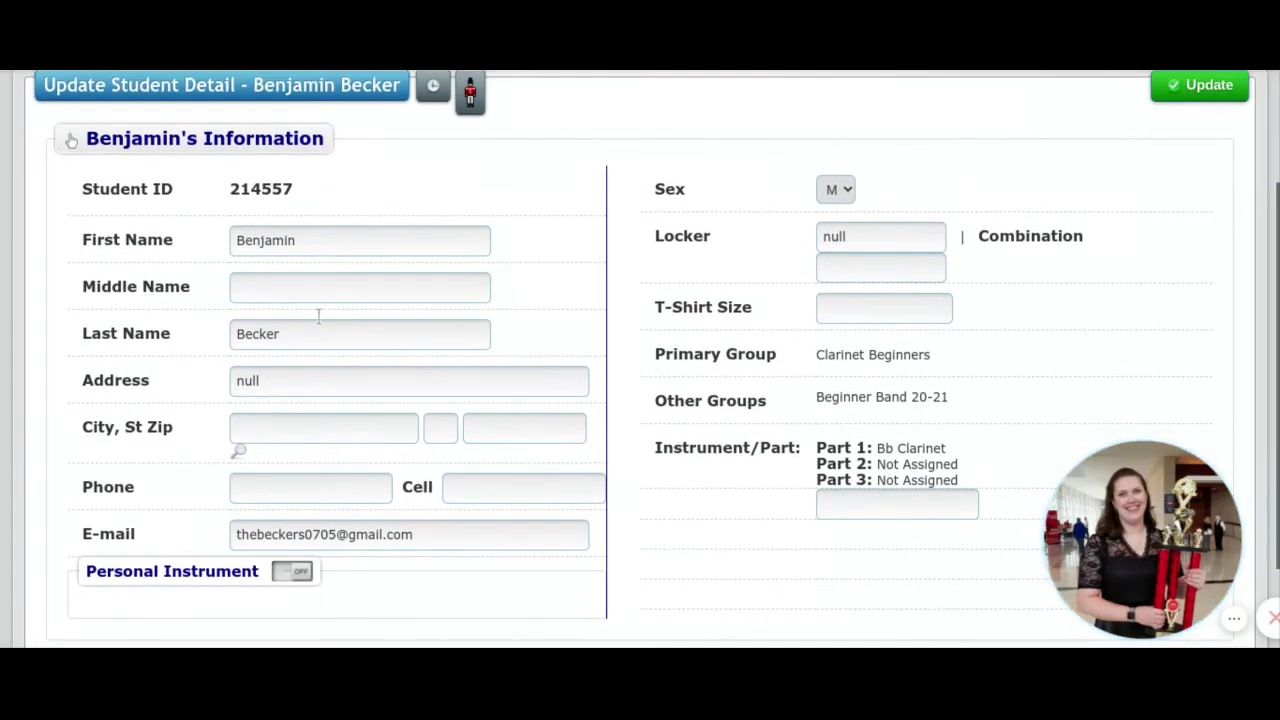
{"action": "scroll", "coordinate": [319, 316], "scroll_direction": "down", "scroll_amount": 3}
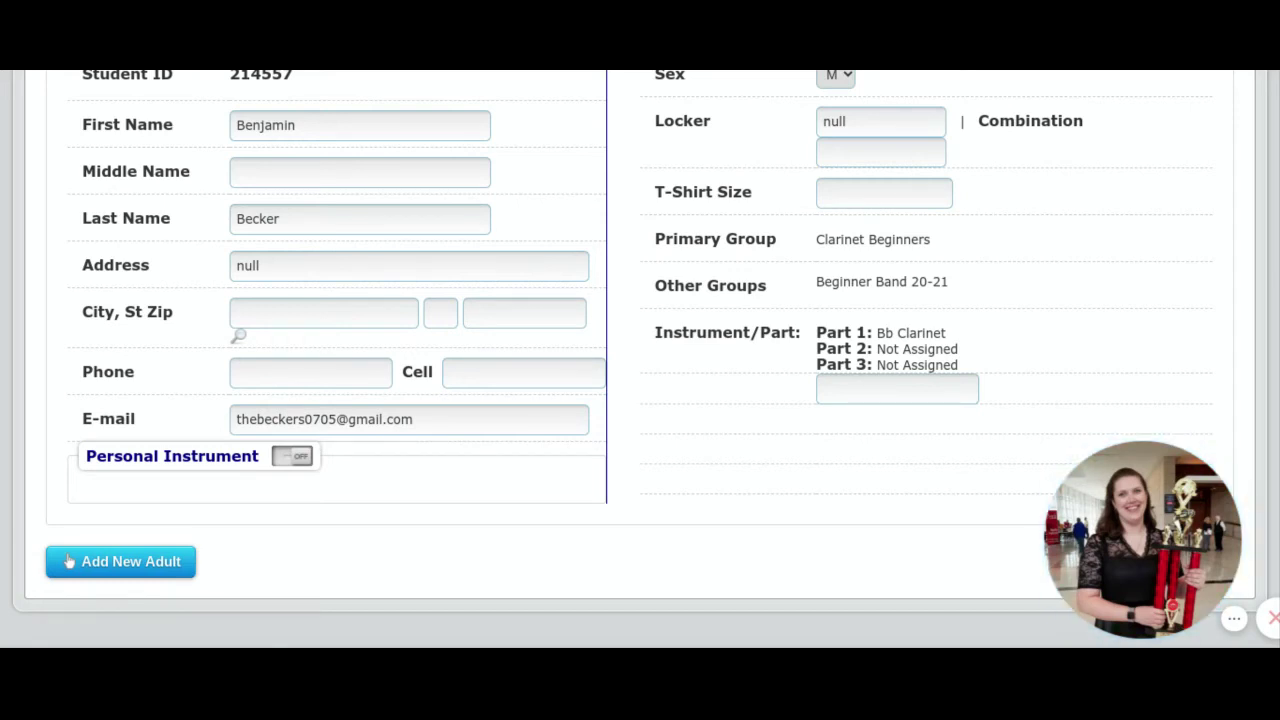
{"action": "left_click", "coordinate": [112, 565]}
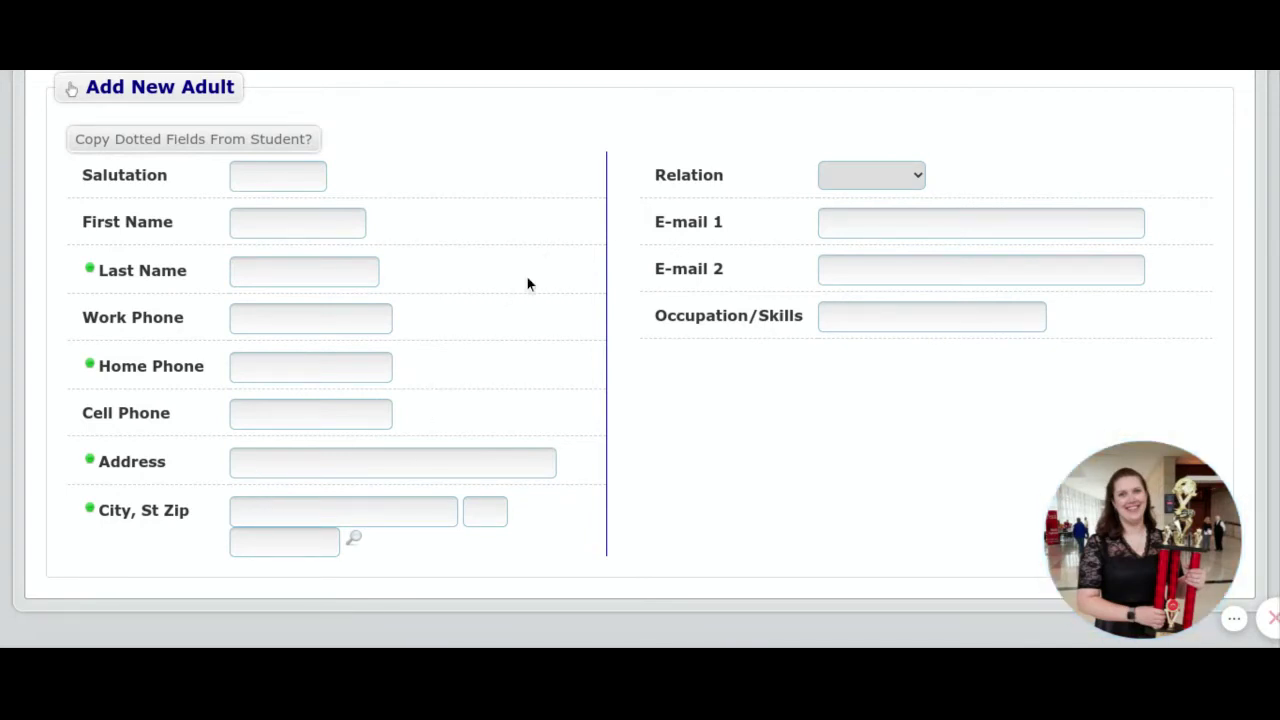
{"action": "scroll", "coordinate": [526, 275], "scroll_direction": "up", "scroll_amount": 3}
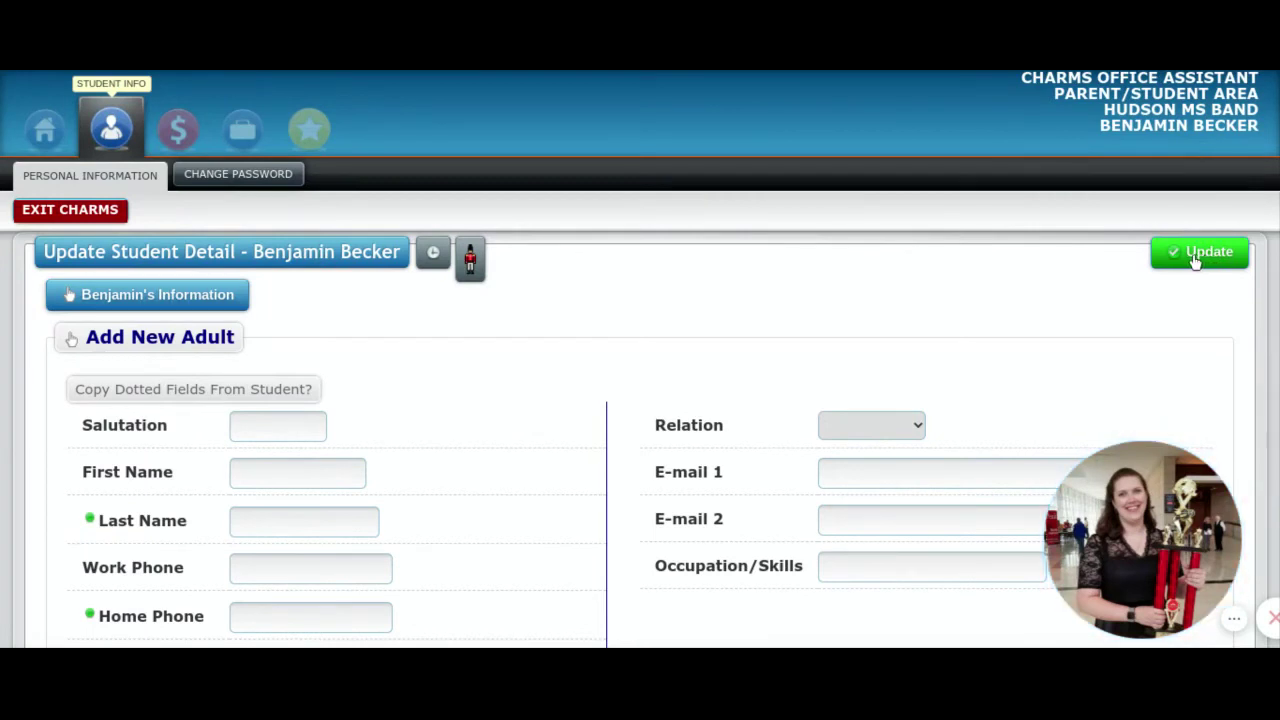
{"action": "left_click", "coordinate": [1196, 257]}
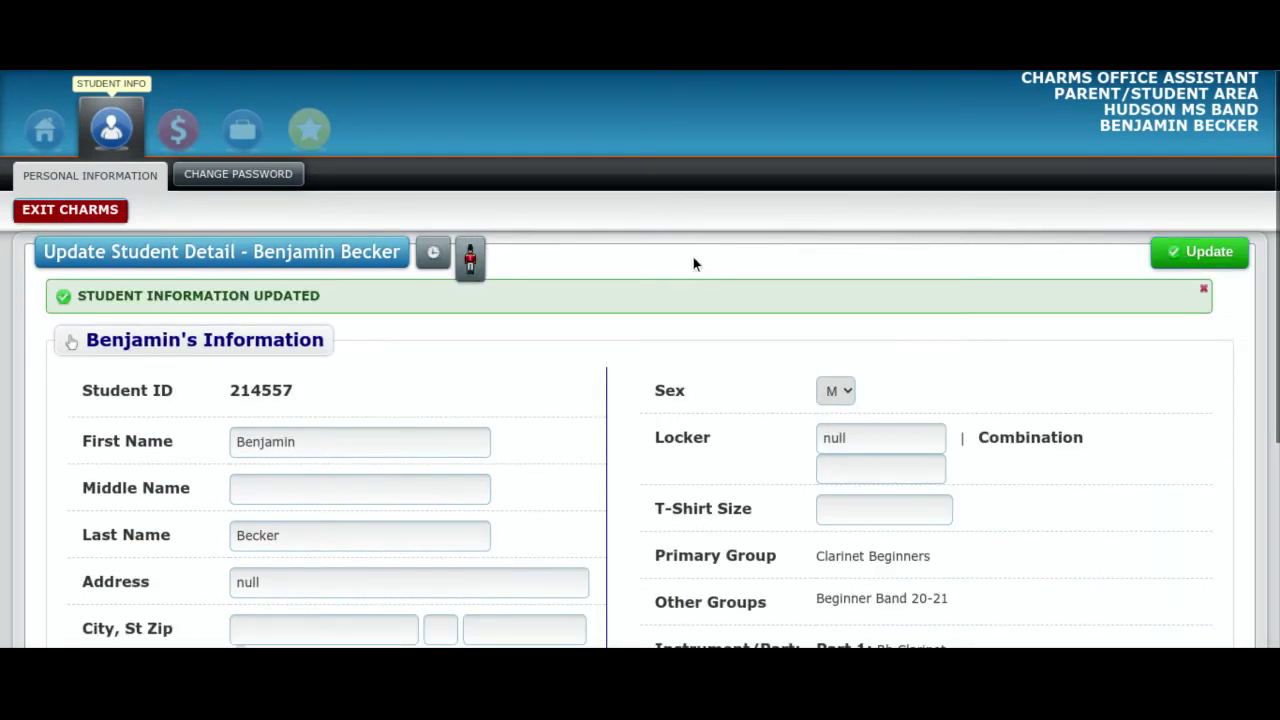
Step: Return Home and open Finances to view the $30.00 Fall 2020 Band Fee balance
{"action": "left_click", "coordinate": [46, 135]}
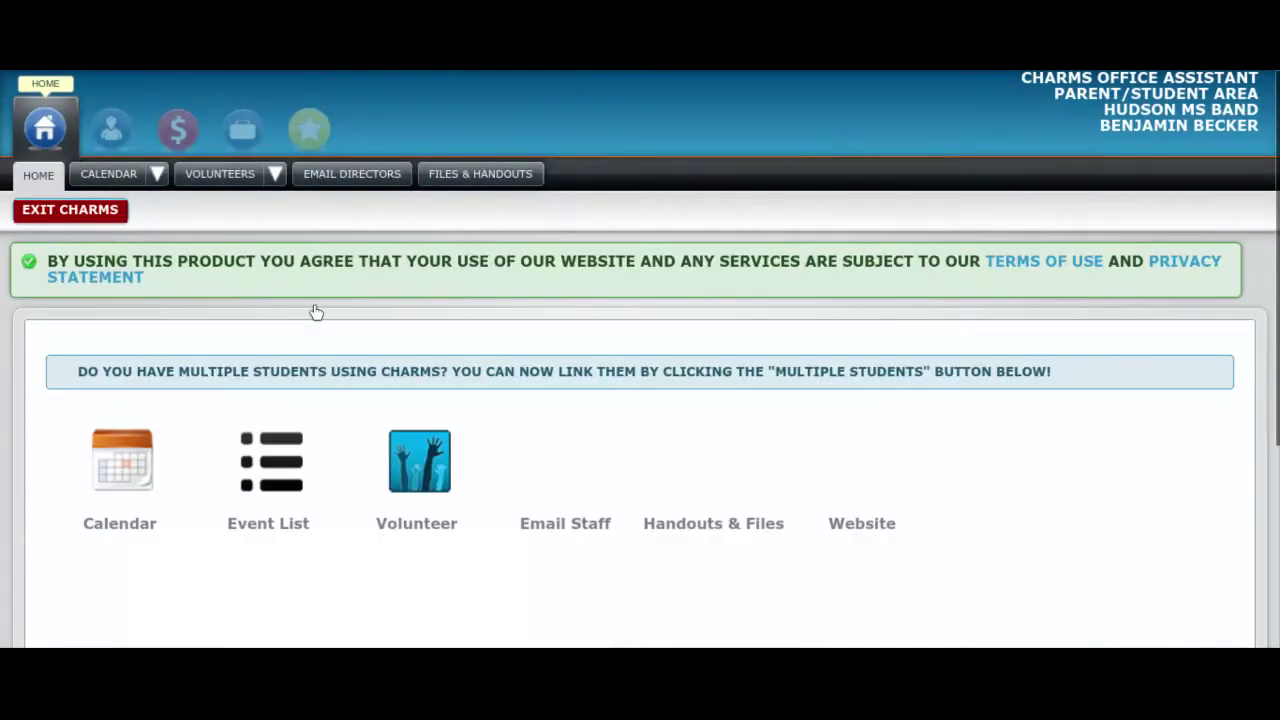
{"action": "scroll", "coordinate": [424, 413], "scroll_direction": "down", "scroll_amount": 5}
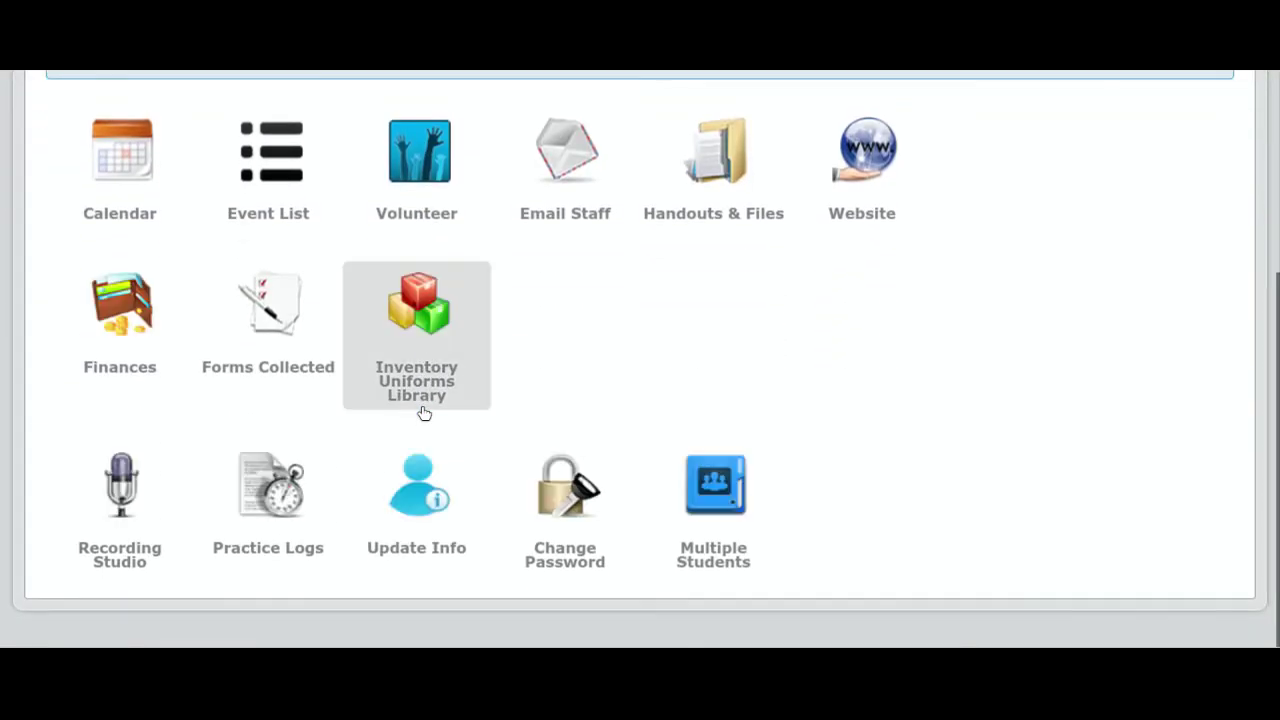
{"action": "left_click", "coordinate": [119, 331]}
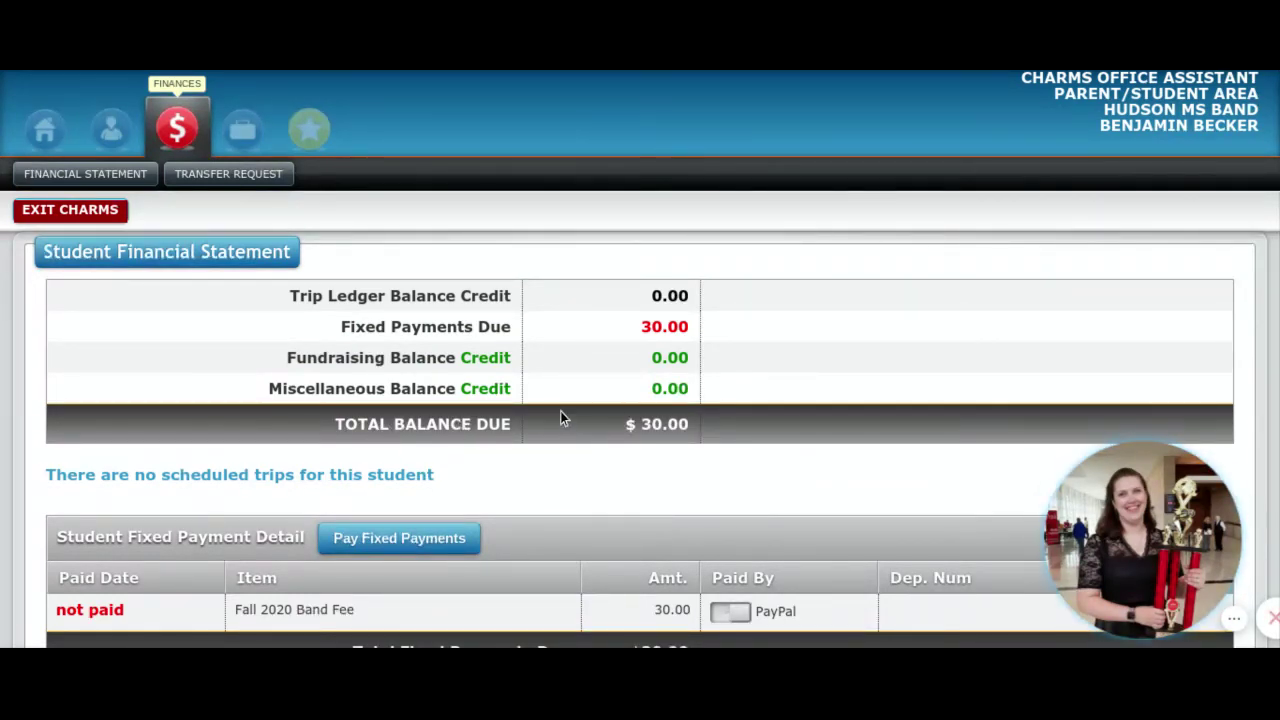
{"action": "scroll", "coordinate": [560, 418], "scroll_direction": "down", "scroll_amount": 1}
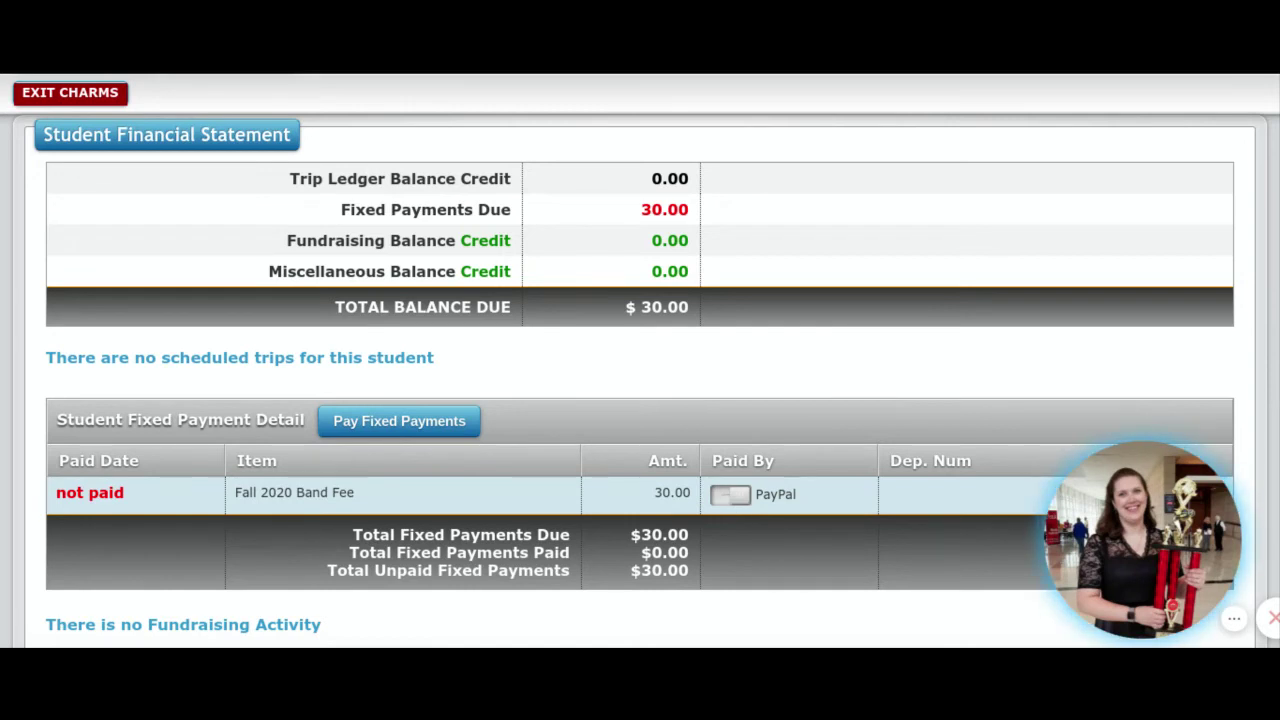
Step: Select PayPal for the $30.00 Fall 2020 Band Fee and start the fixed payment
{"action": "left_click", "coordinate": [728, 496]}
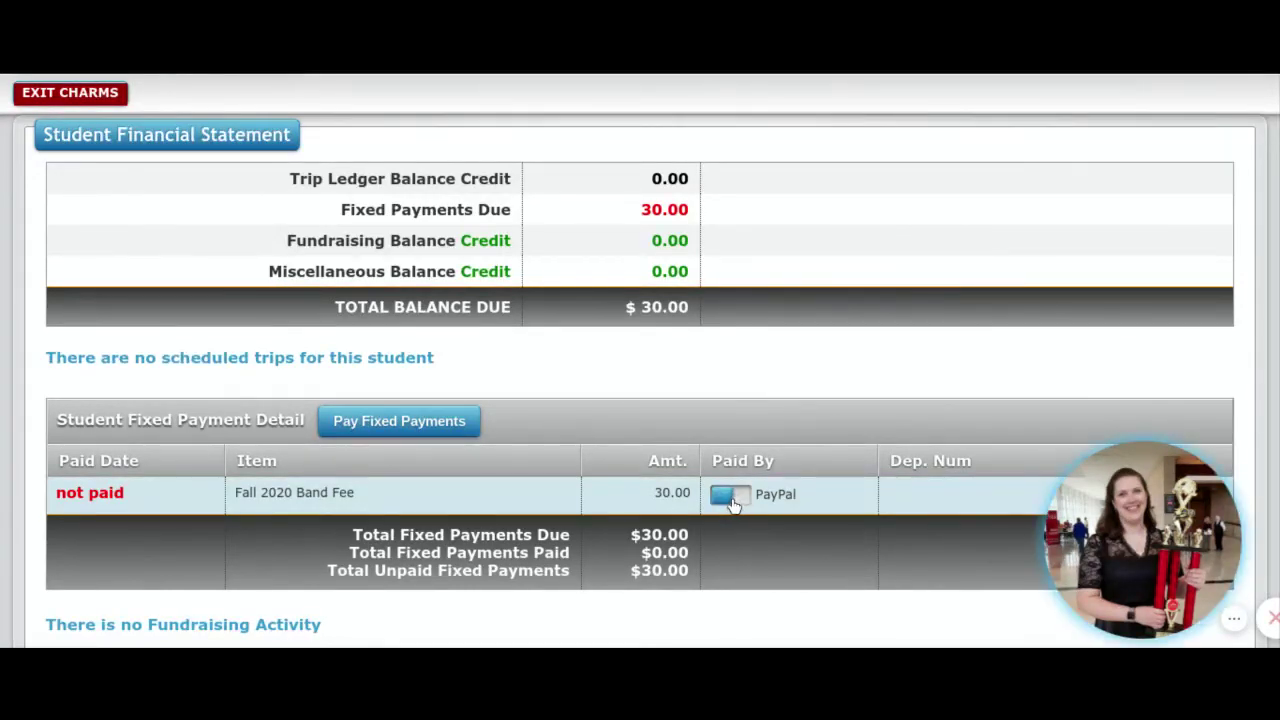
{"action": "left_click", "coordinate": [418, 425]}
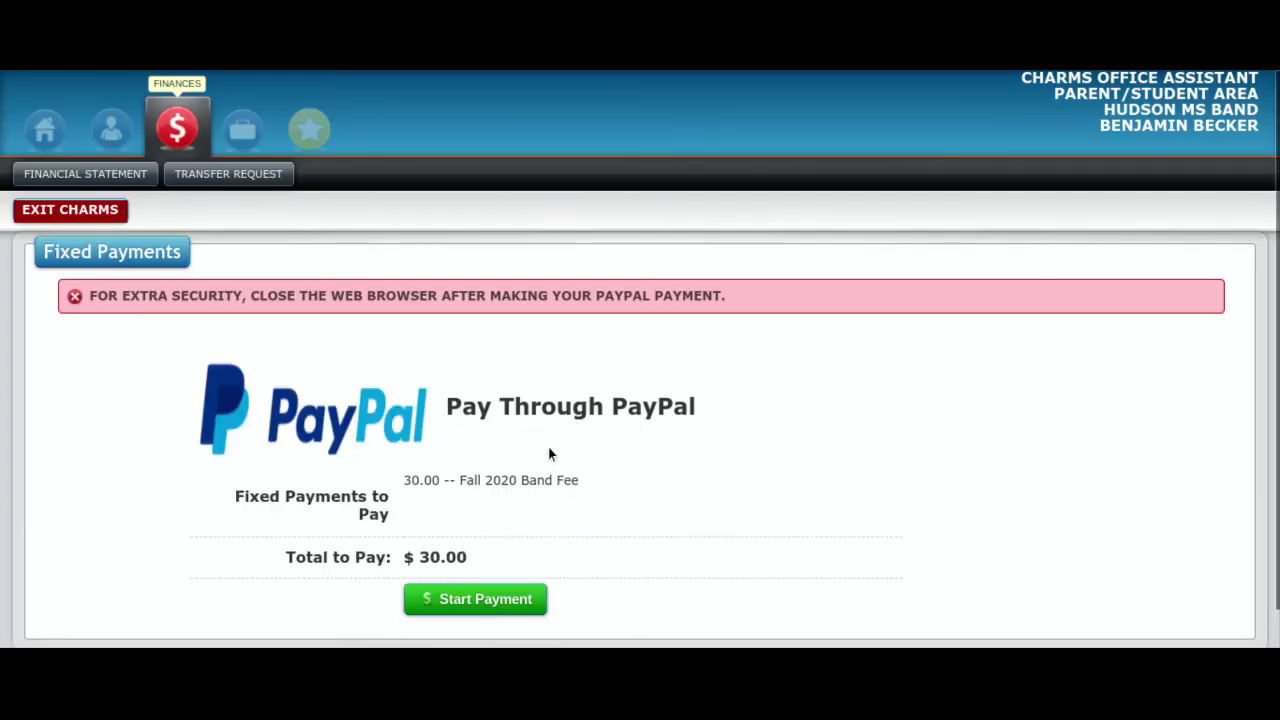
{"action": "scroll", "coordinate": [546, 449], "scroll_direction": "down", "scroll_amount": 1}
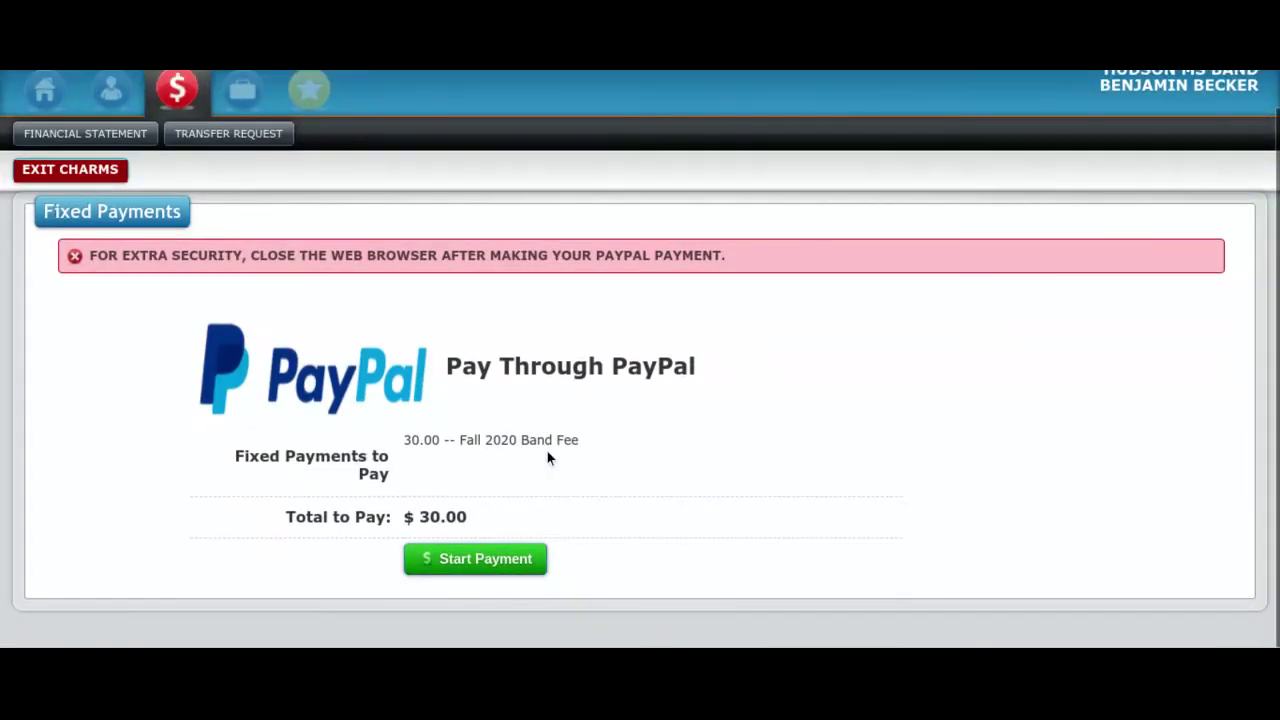
{"action": "left_click", "coordinate": [488, 556]}
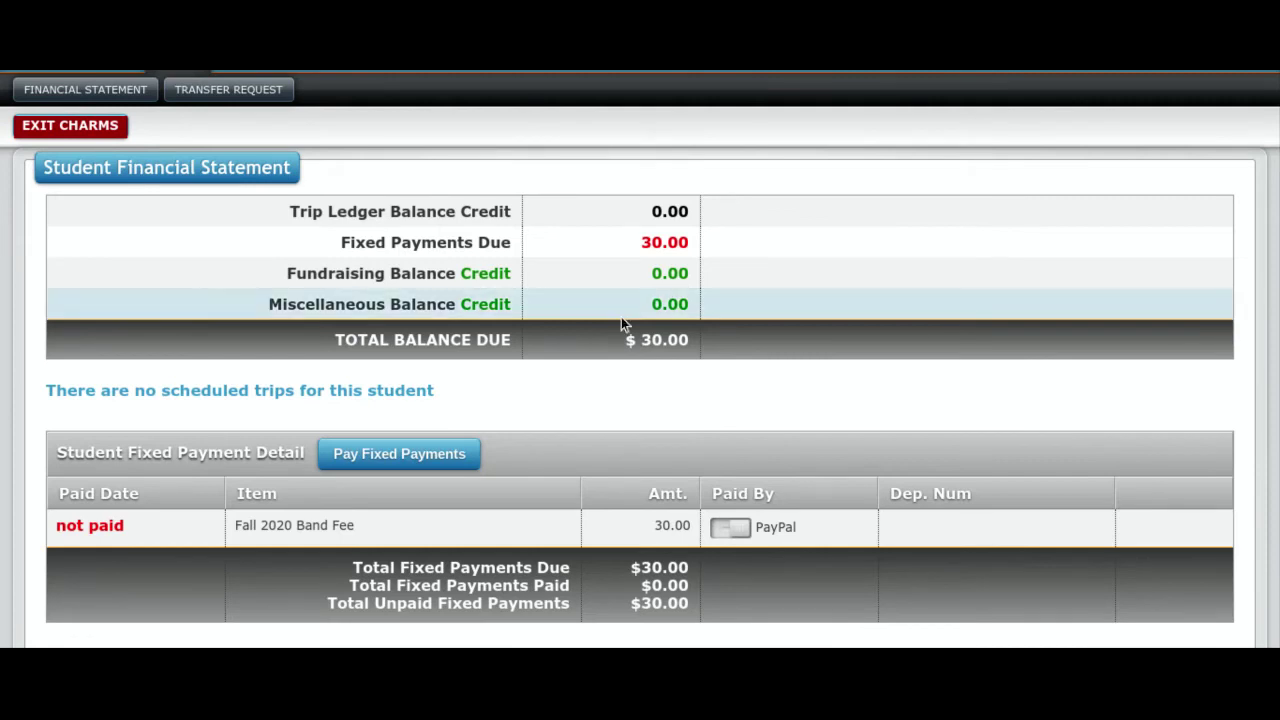
Step: Scroll down the financial statement and choose Make Miscellaneous Payment
{"action": "scroll", "coordinate": [621, 317], "scroll_direction": "down", "scroll_amount": 1}
{"action": "scroll", "coordinate": [620, 315], "scroll_direction": "down", "scroll_amount": 3}
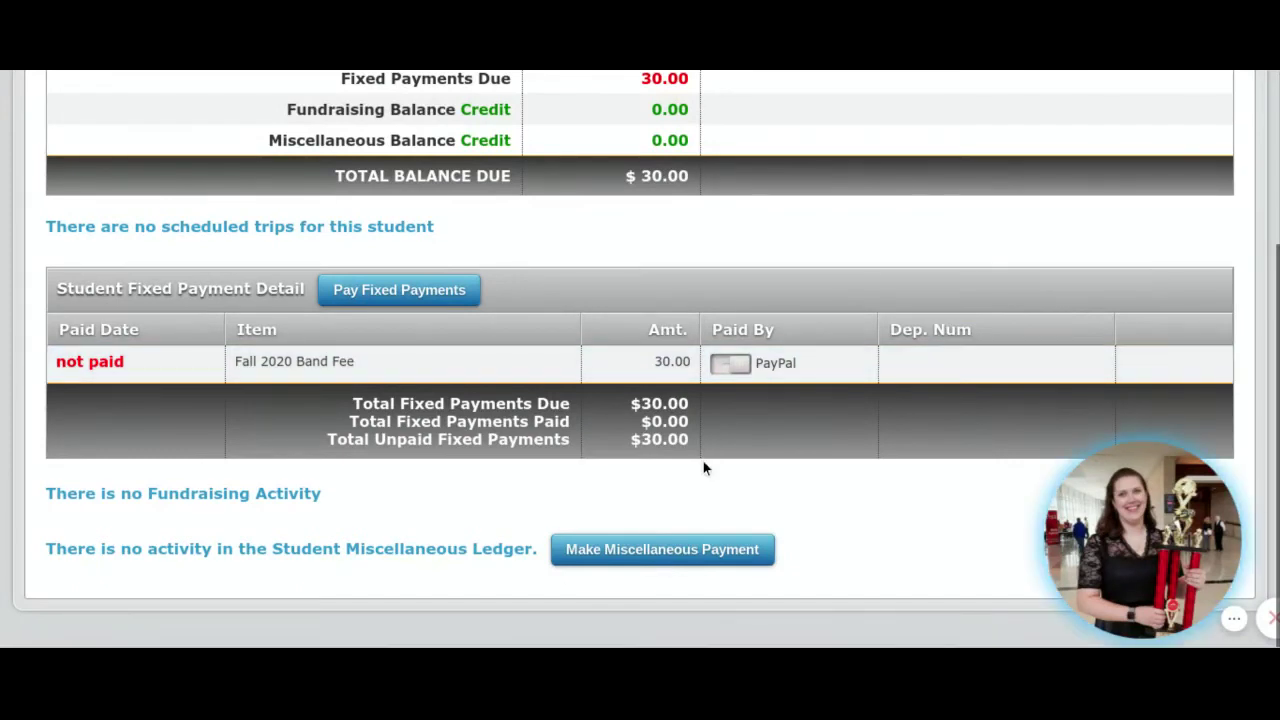
{"action": "left_click", "coordinate": [616, 556]}
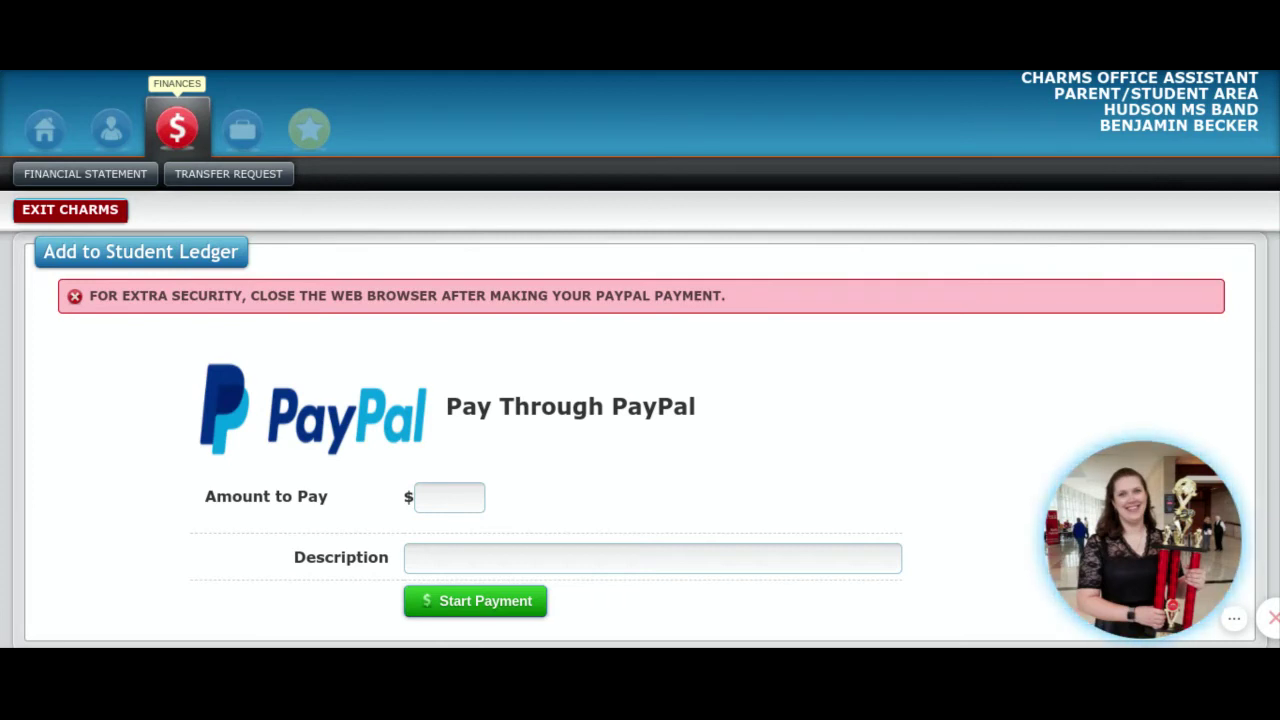
Step: Enter amount 5 and description 'Fall Band Fees', then start the PayPal payment
{"action": "left_click", "coordinate": [432, 497]}
{"action": "type", "text": "5"}
{"action": "left_click", "coordinate": [442, 564]}
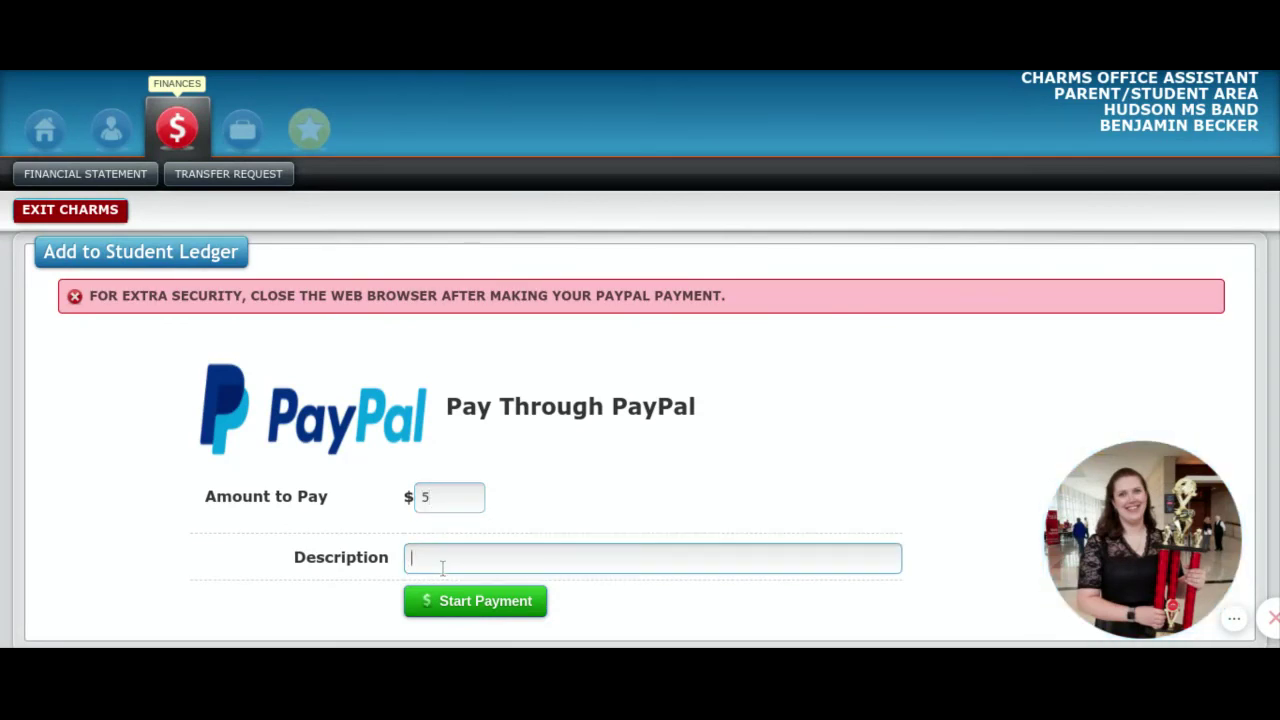
{"action": "type", "text": "Fall Band Fees"}
{"action": "left_click", "coordinate": [465, 603]}
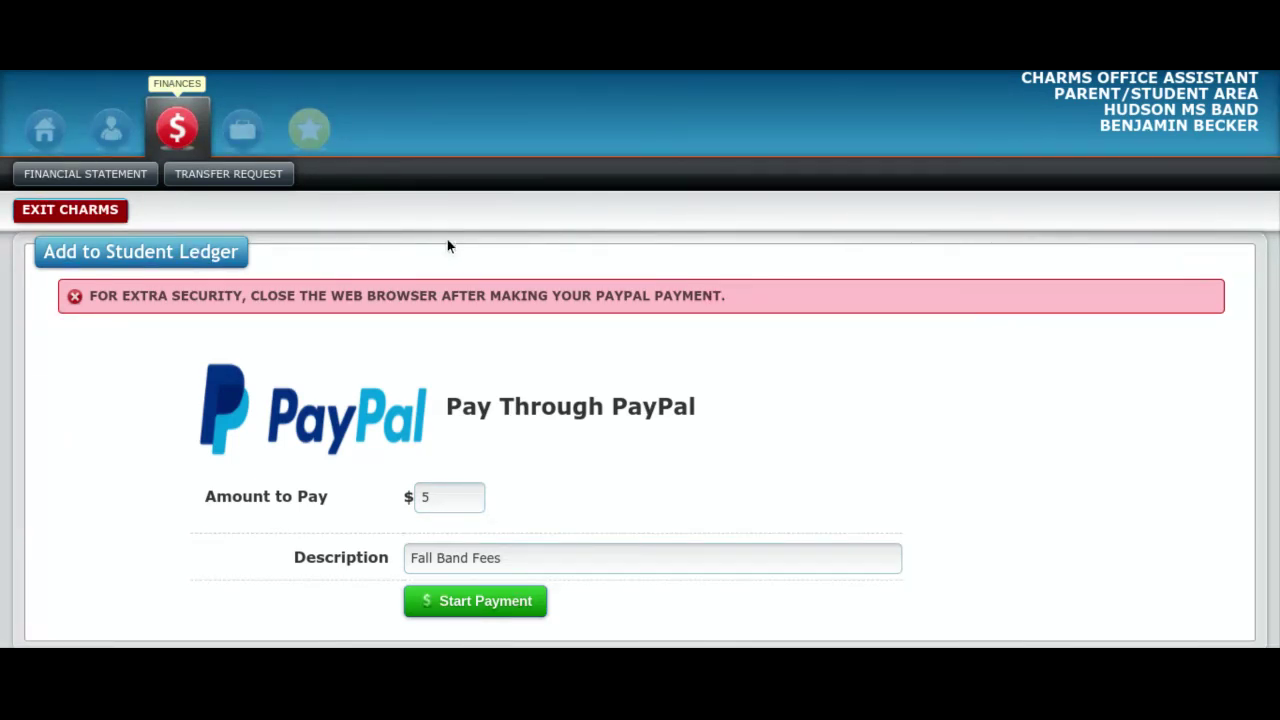
Step: Open the Transfer Request tab under Finances
{"action": "left_click", "coordinate": [205, 176]}
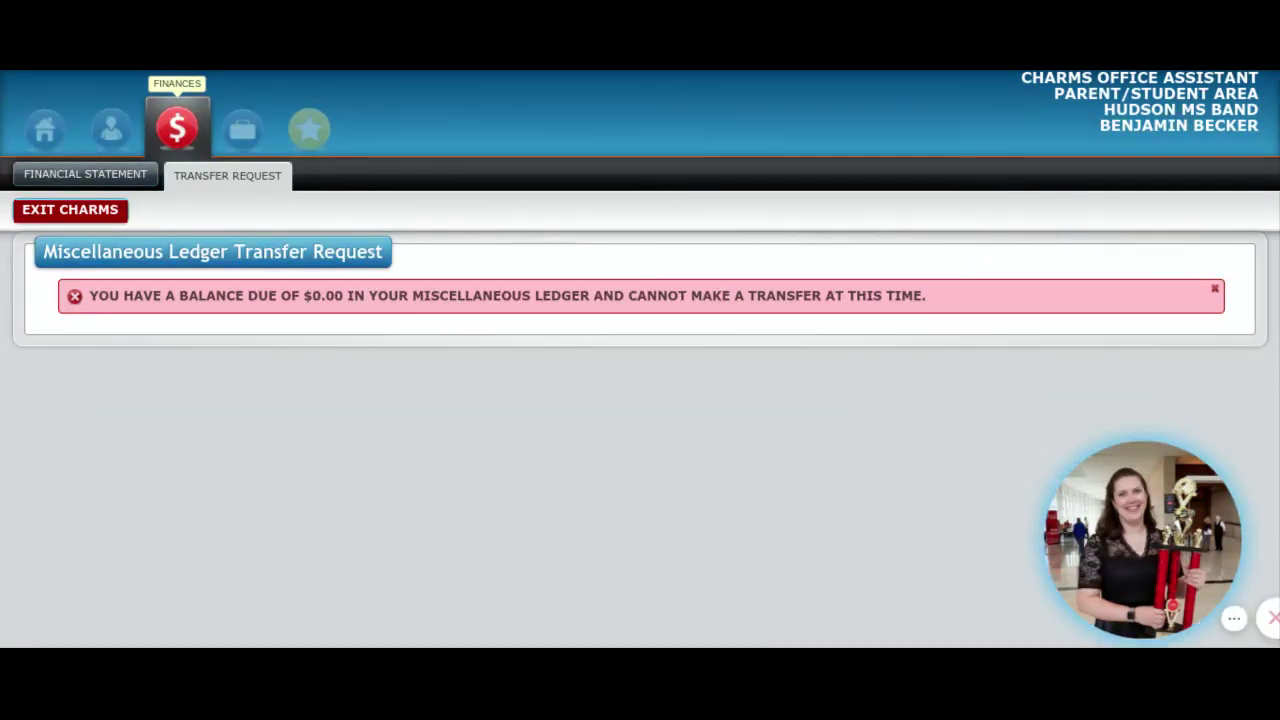
Step: Go back to the Student Financial Statement to check the unpaid $30.00 Fall 2020 Band Fee and the empty miscellaneous ledger
{"action": "left_click", "coordinate": [88, 181]}
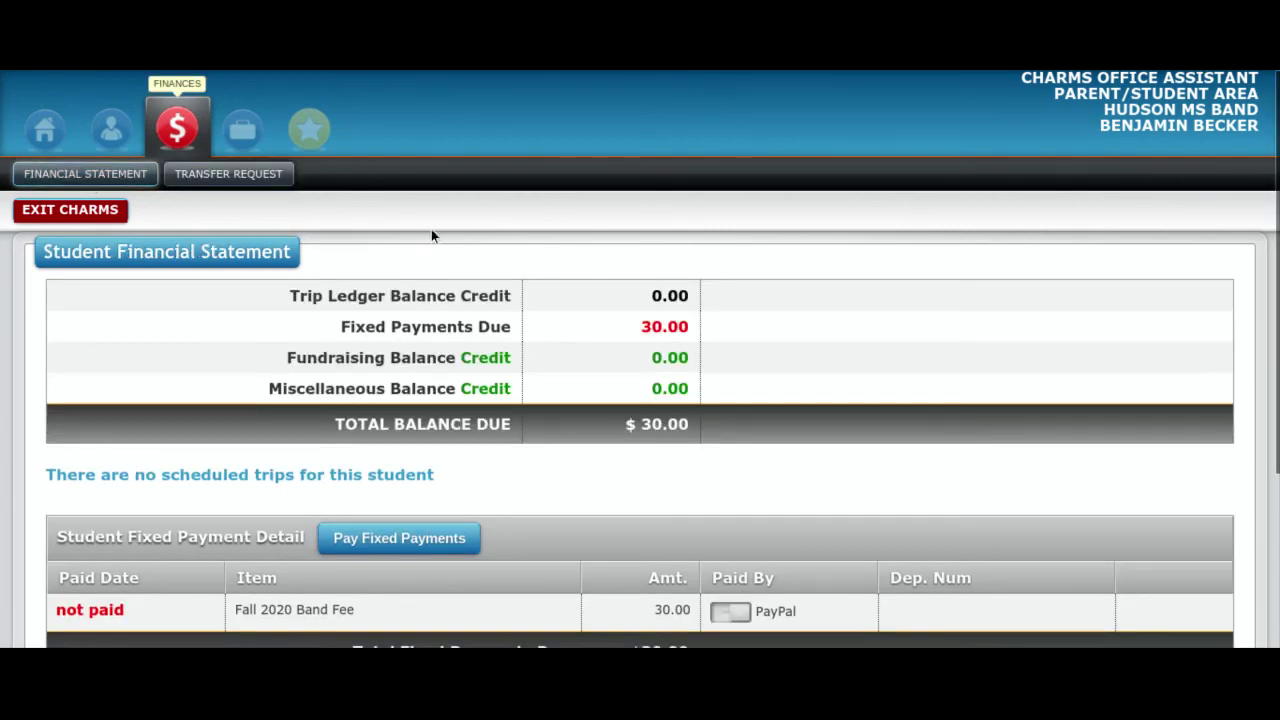
{"action": "scroll", "coordinate": [640, 450], "scroll_direction": "down", "scroll_amount": 3}
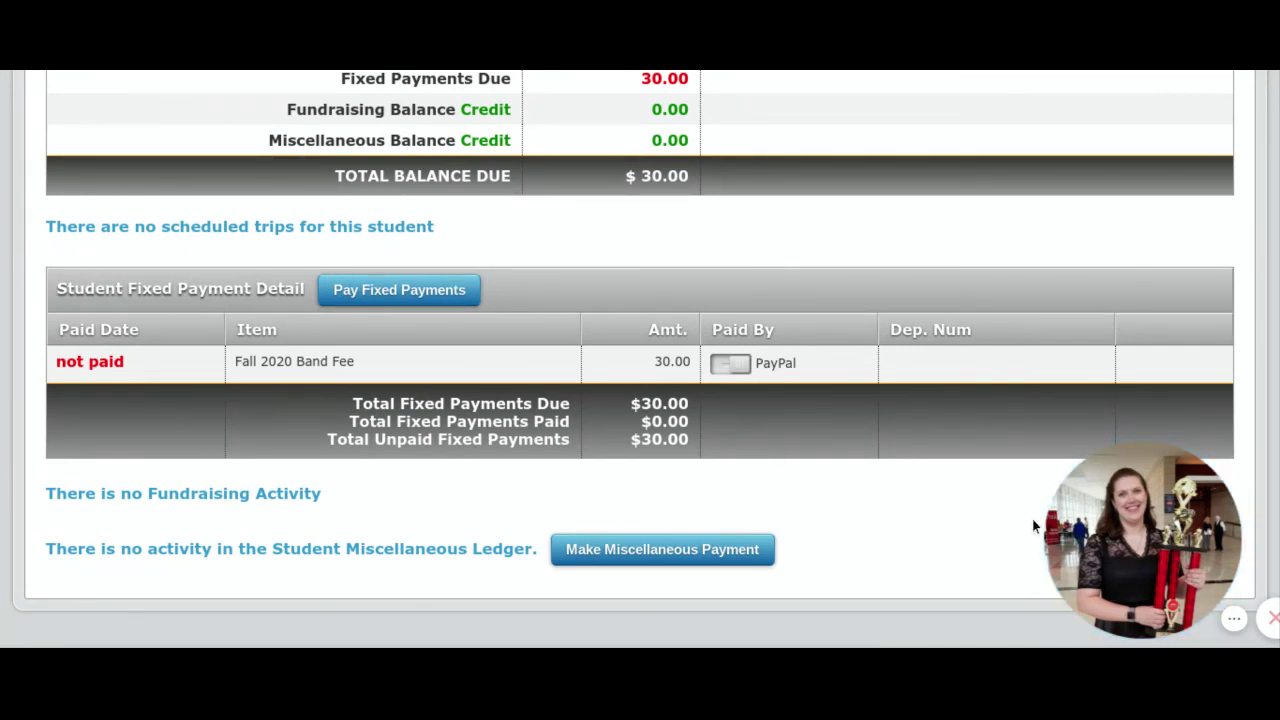
{"action": "left_click", "coordinate": [1234, 622]}
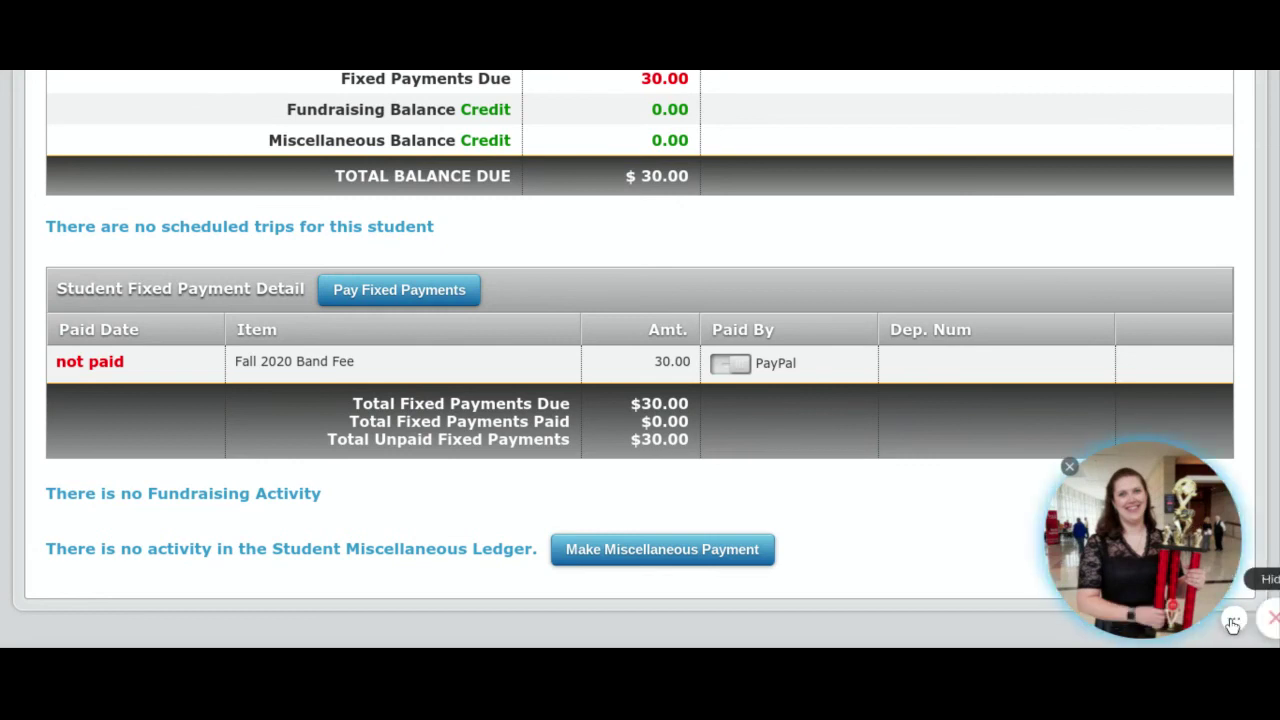